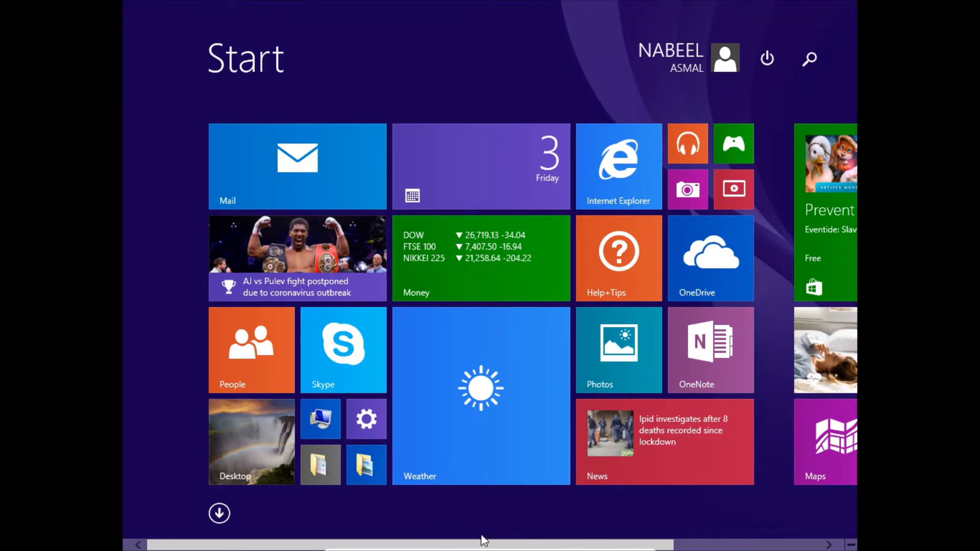
- Look through the tiles across the Windows 8.1 Start screen
mouse_move(479, 541)
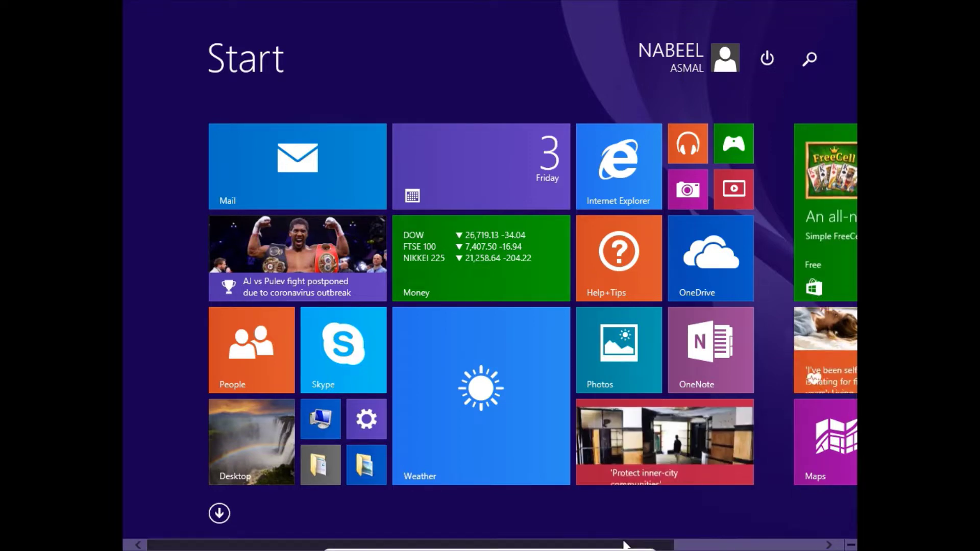
drag(625, 544, 658, 533)
drag(531, 534, 558, 525)
drag(662, 538, 535, 517)
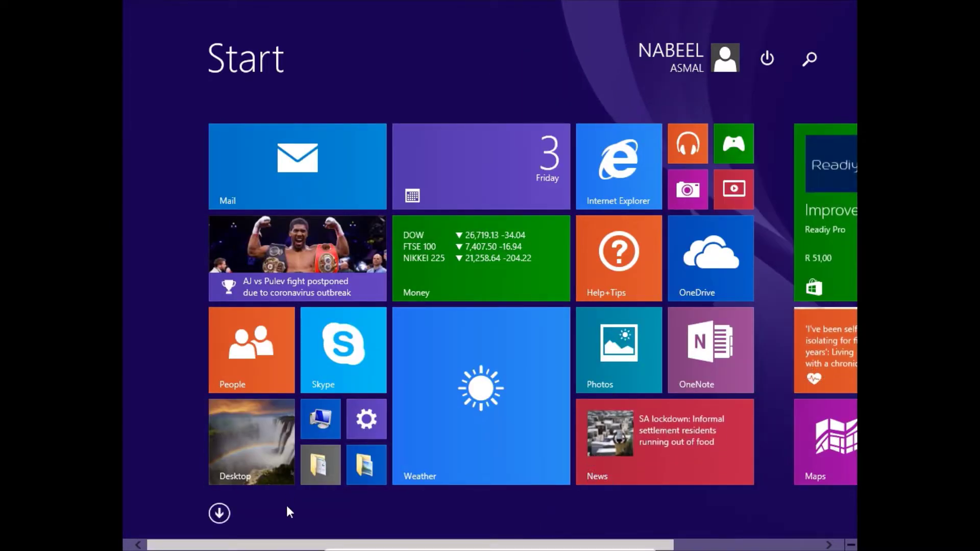
- Display the full Apps list, browse it through to Windows System, and return to the Start screen
click(221, 514)
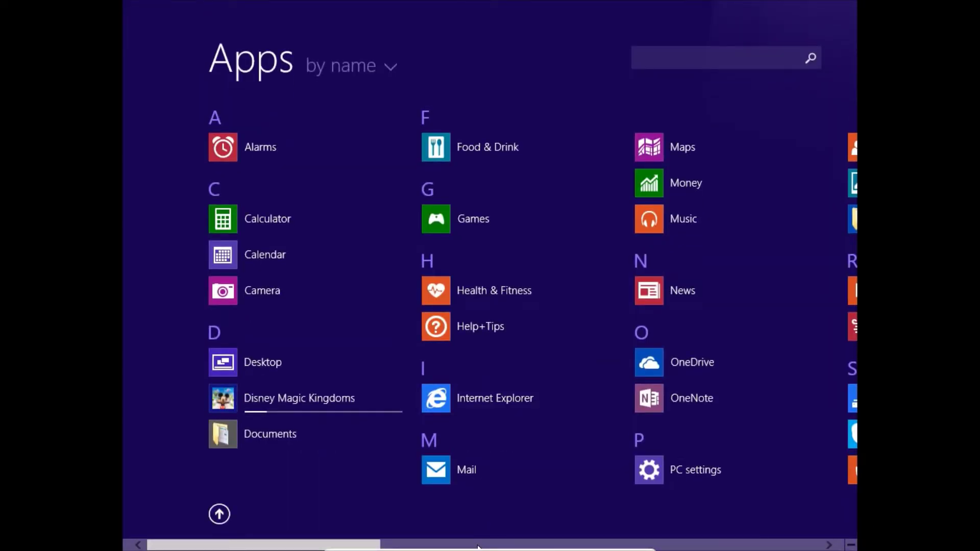
scroll(477, 547, down, 10)
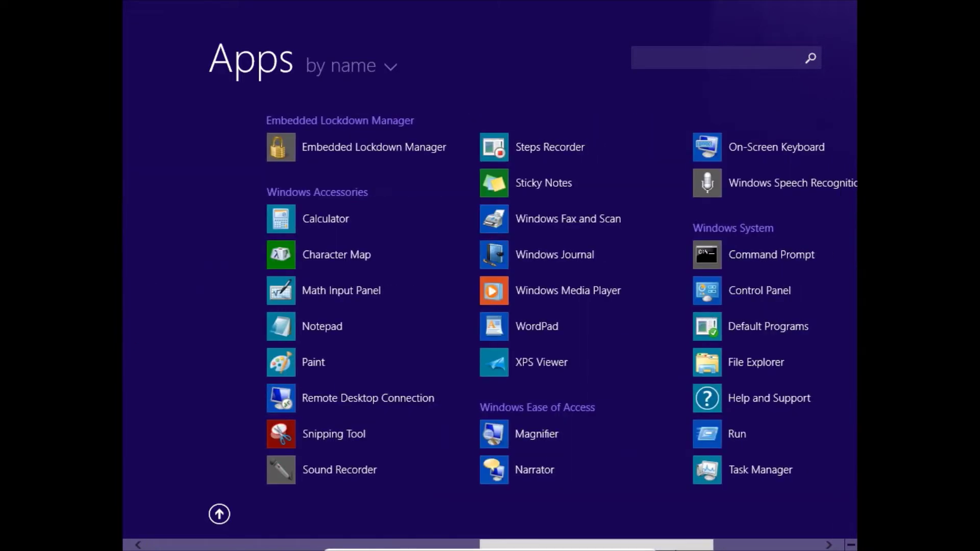
drag(711, 544, 371, 532)
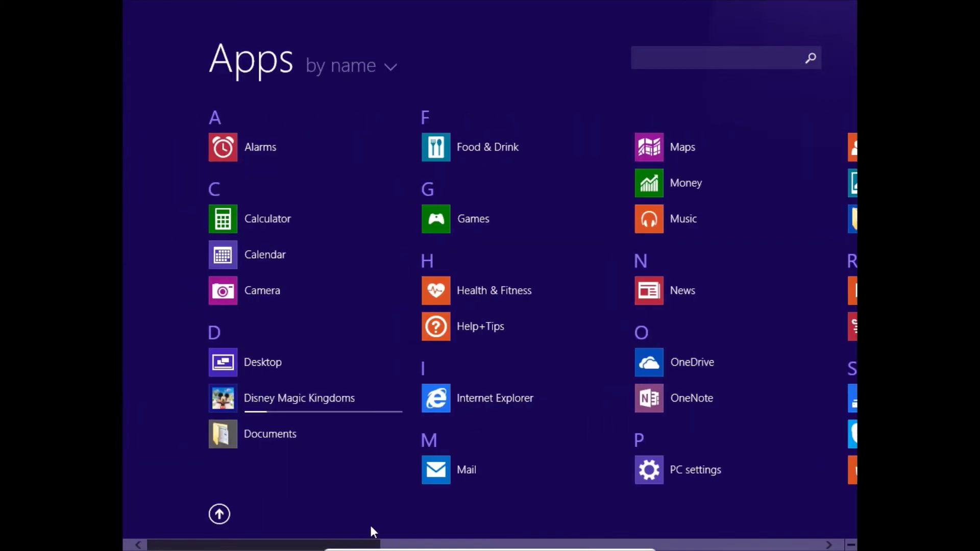
click(219, 515)
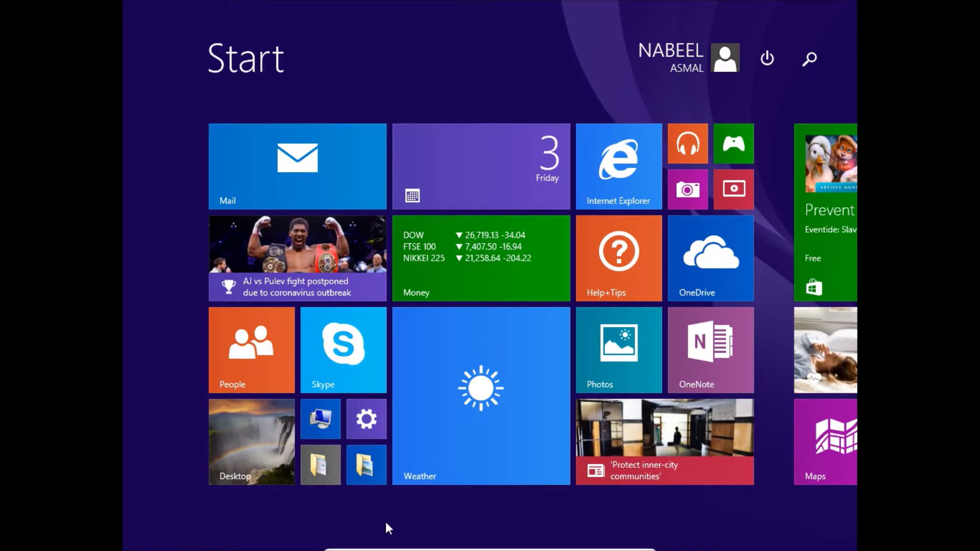
- Search the Start screen for "mail", open the Mail app to view the inbox, and close the app
text(mail)
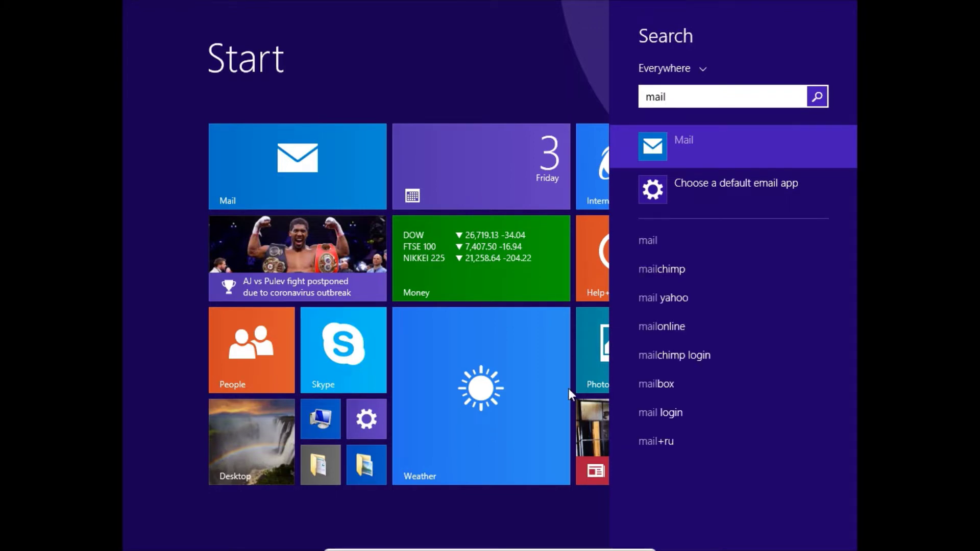
click(786, 159)
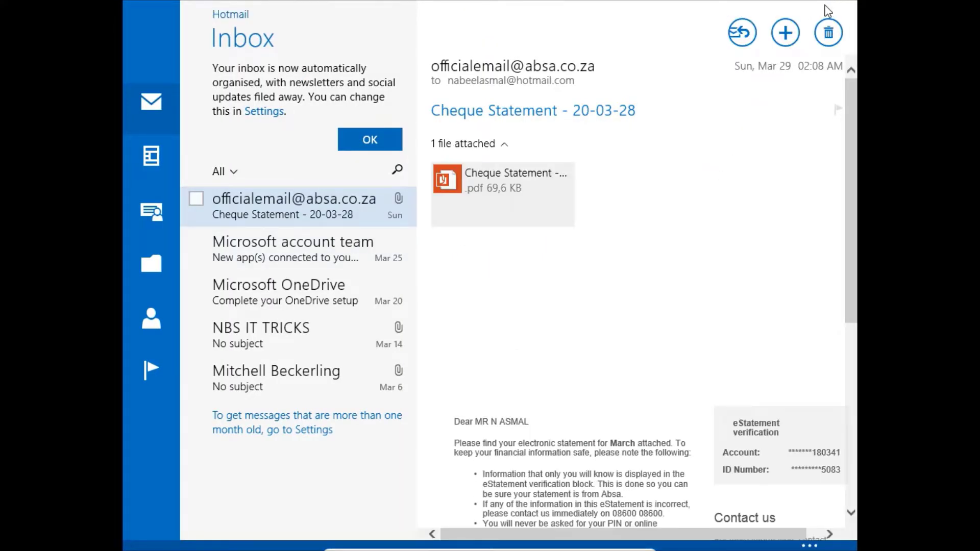
mouse_move(842, 11)
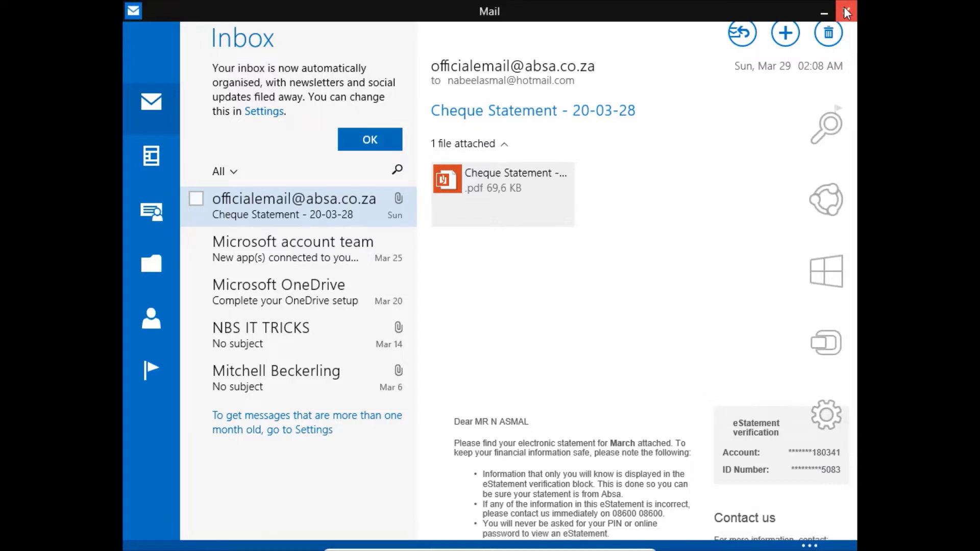
click(845, 11)
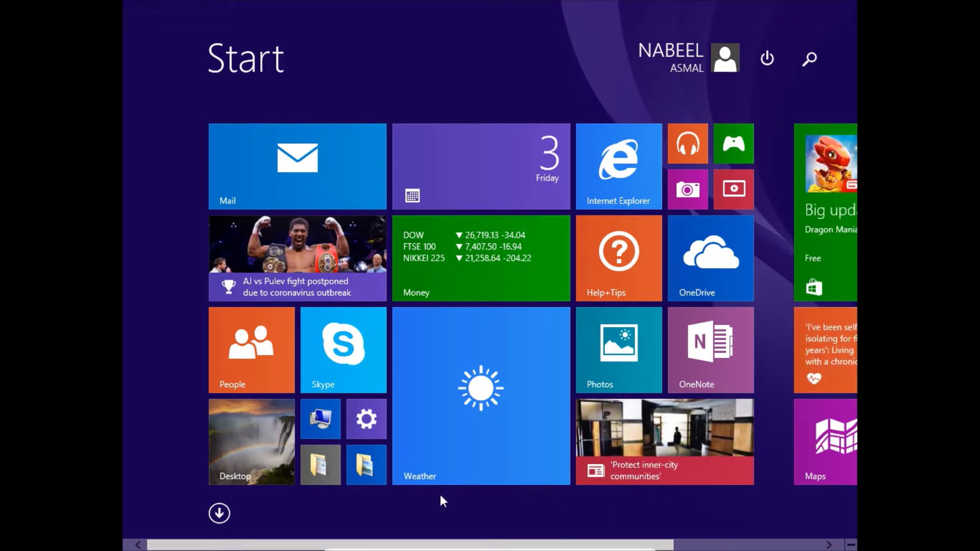
- From the desktop, view This PC's system properties through File Explorer and close the System window
click(244, 449)
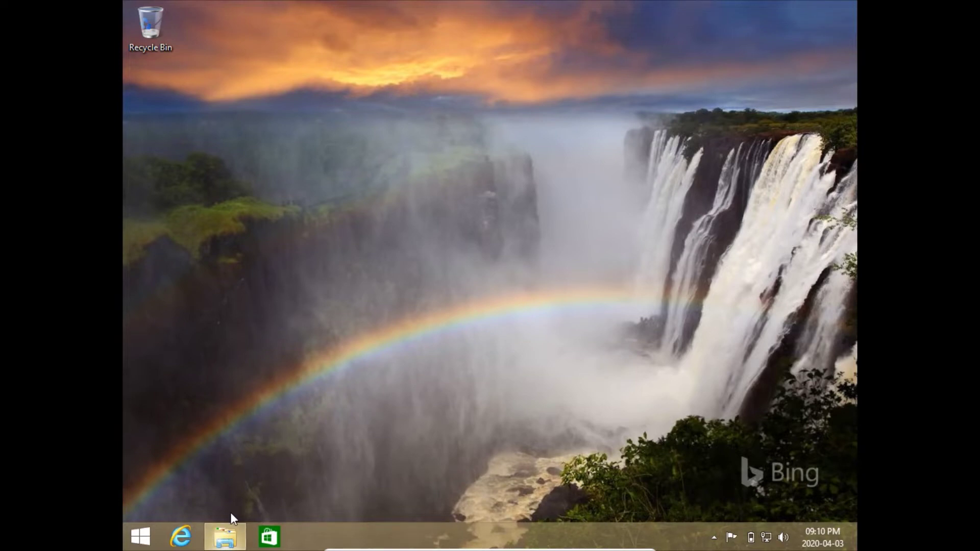
click(226, 535)
right_click(386, 339)
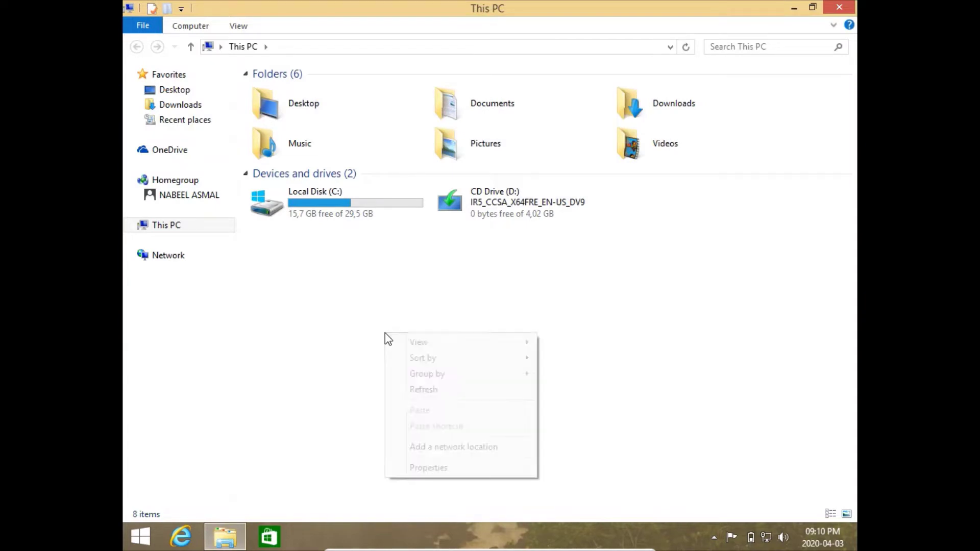
click(489, 470)
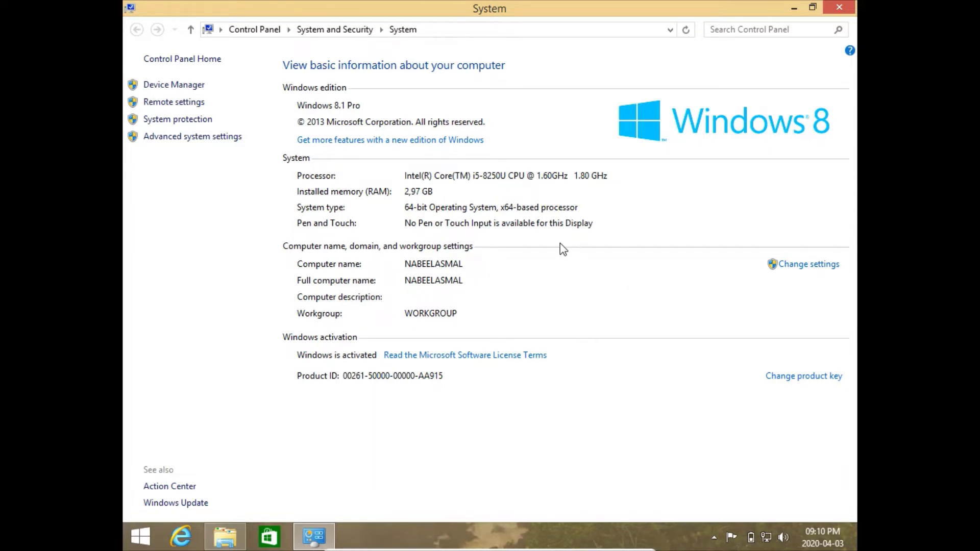
click(838, 2)
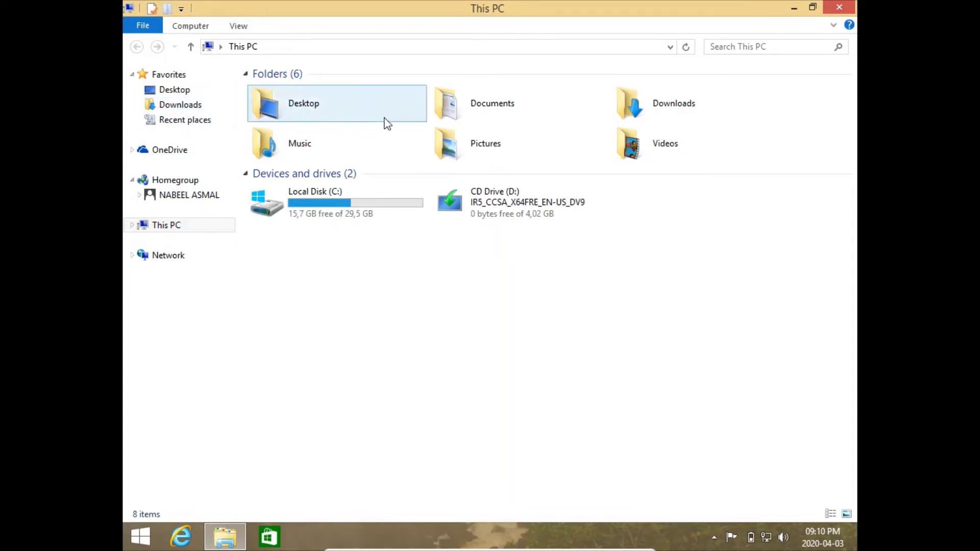
- Open the Documents folder from This PC and minimise its window
double_click(470, 107)
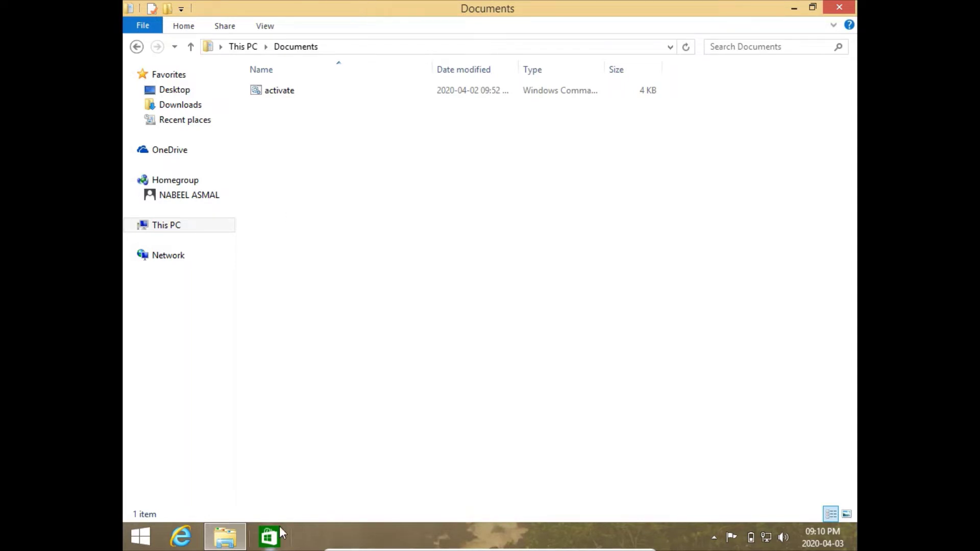
click(239, 540)
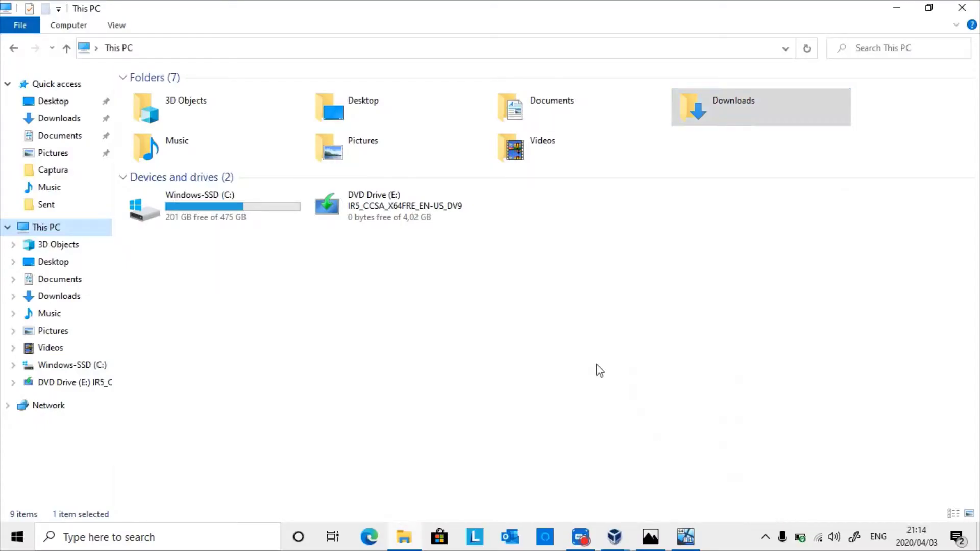
- On the Windows 10 computer, view This PC's system properties and close the System window
right_click(593, 339)
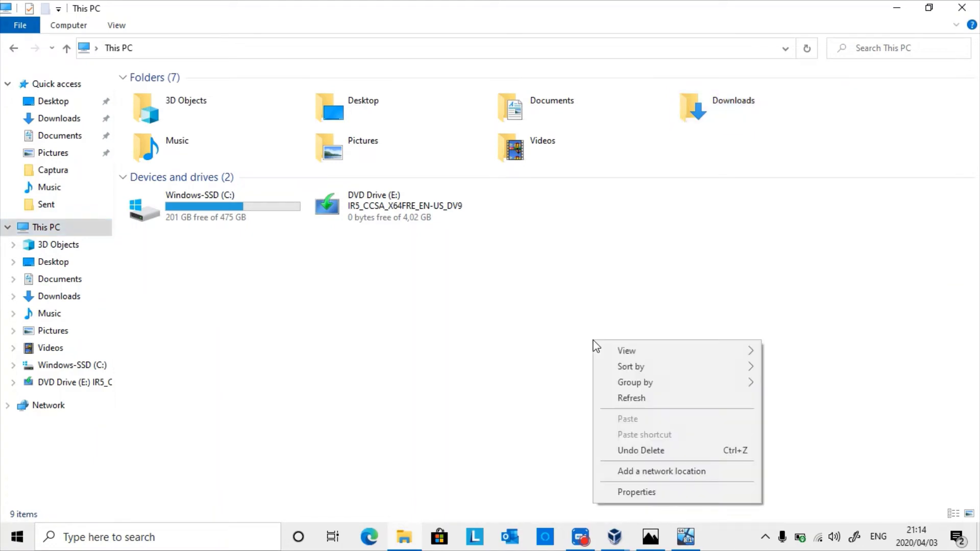
click(646, 492)
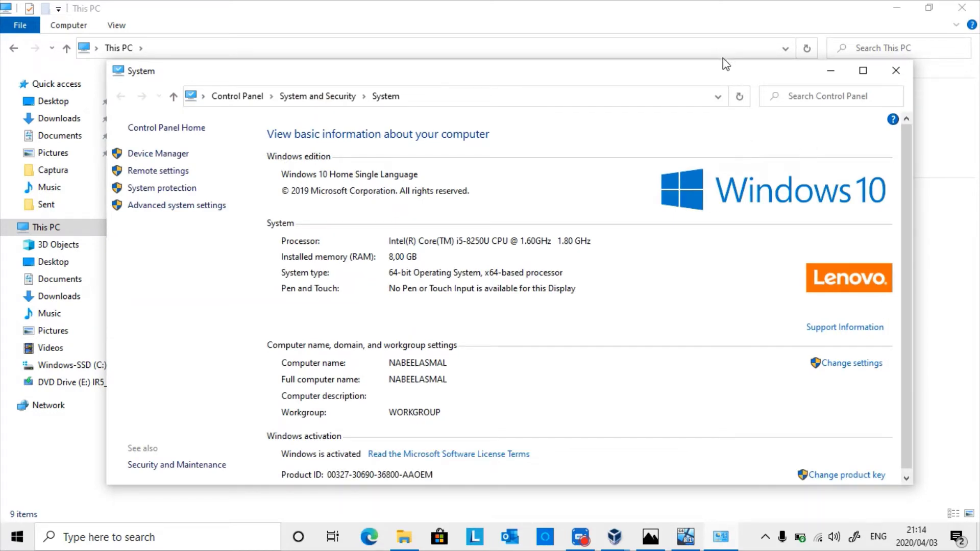
click(896, 70)
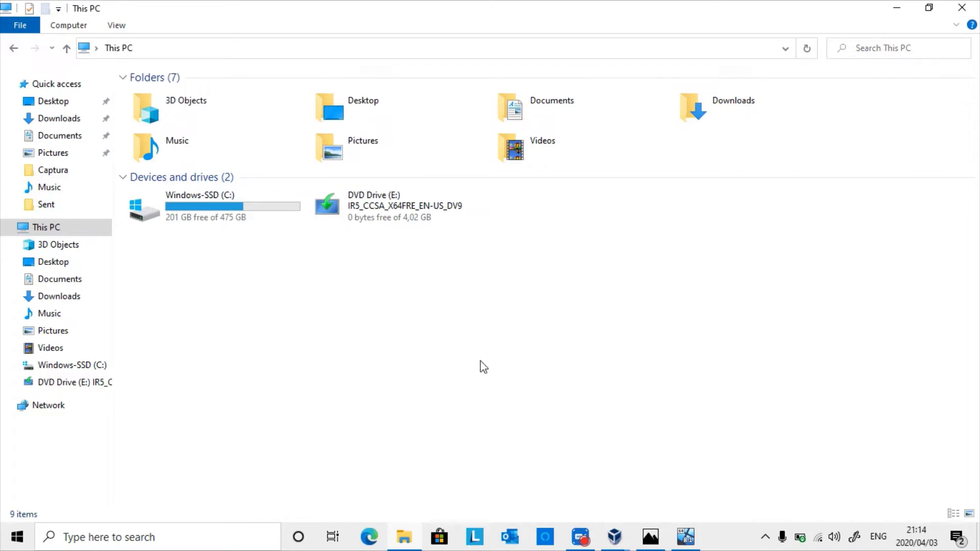
- Open the Windows 10 Documents folder and look through its files from beginning to end
mouse_move(405, 537)
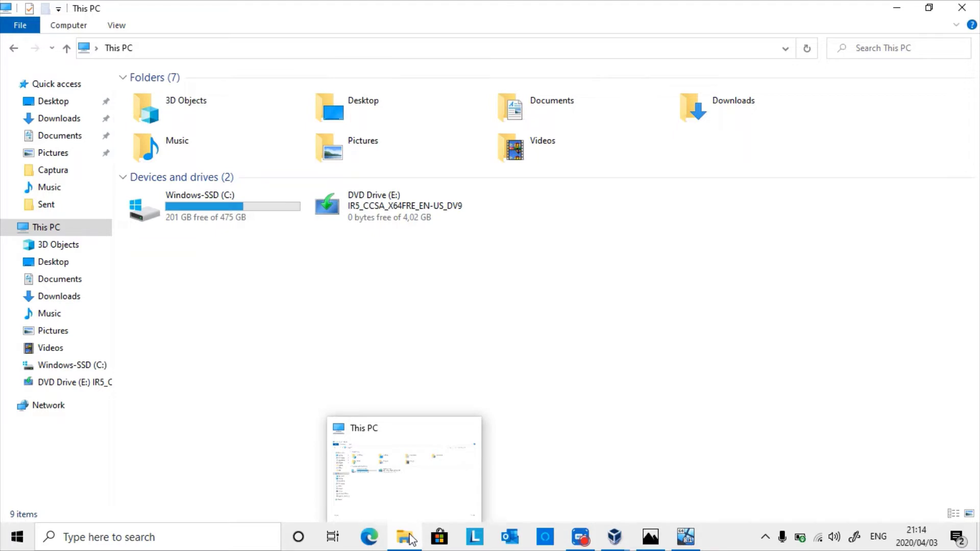
double_click(534, 107)
drag(977, 211, 941, 190)
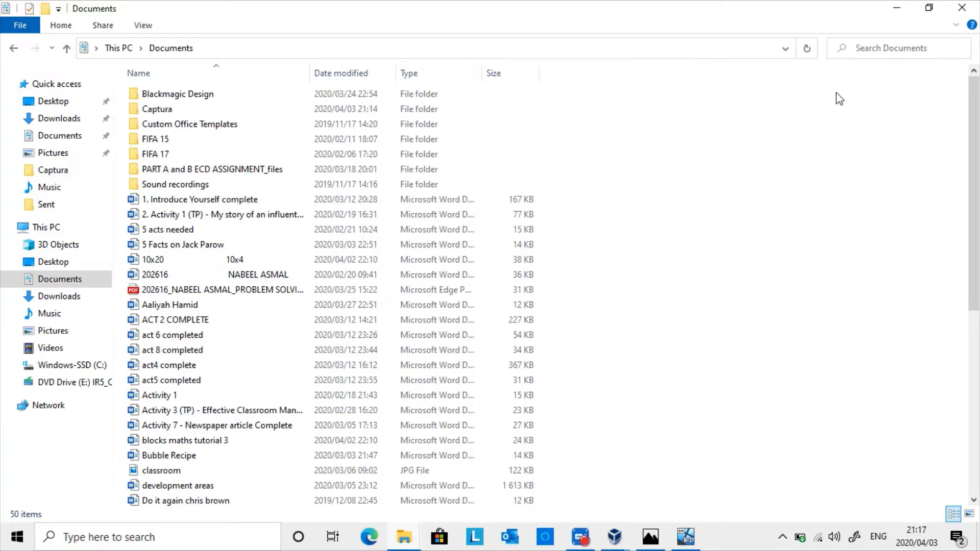
drag(979, 215, 942, 351)
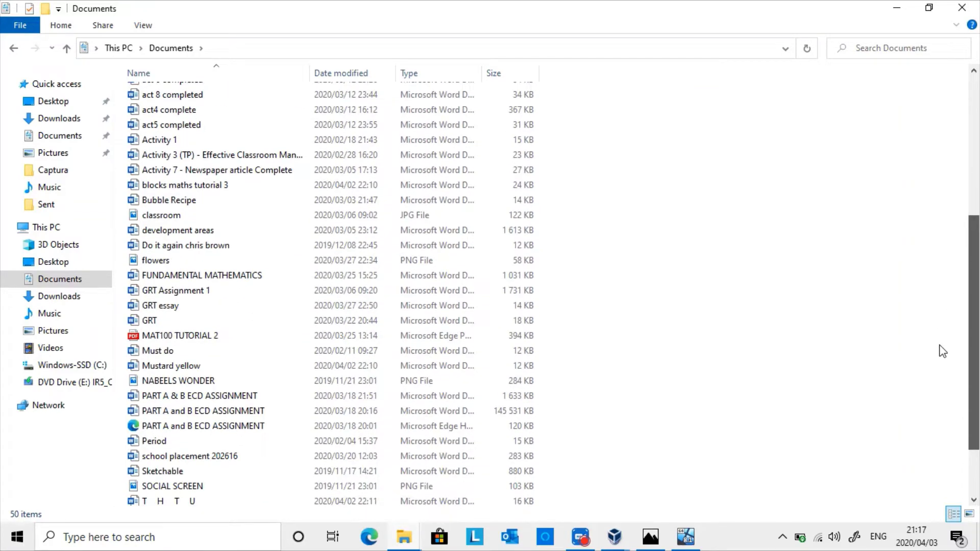
scroll(941, 344, up, 6)
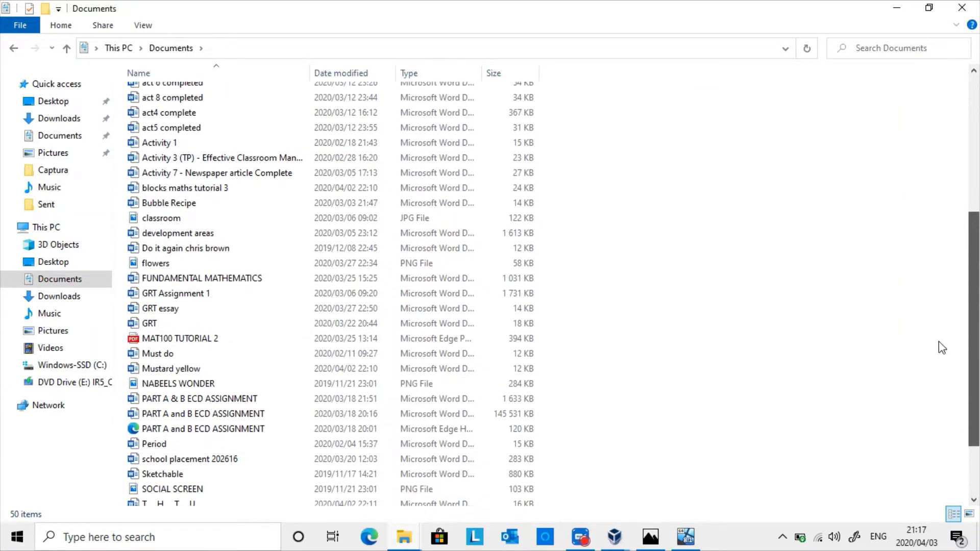
scroll(963, 339, down, 7)
scroll(962, 505, up, 7)
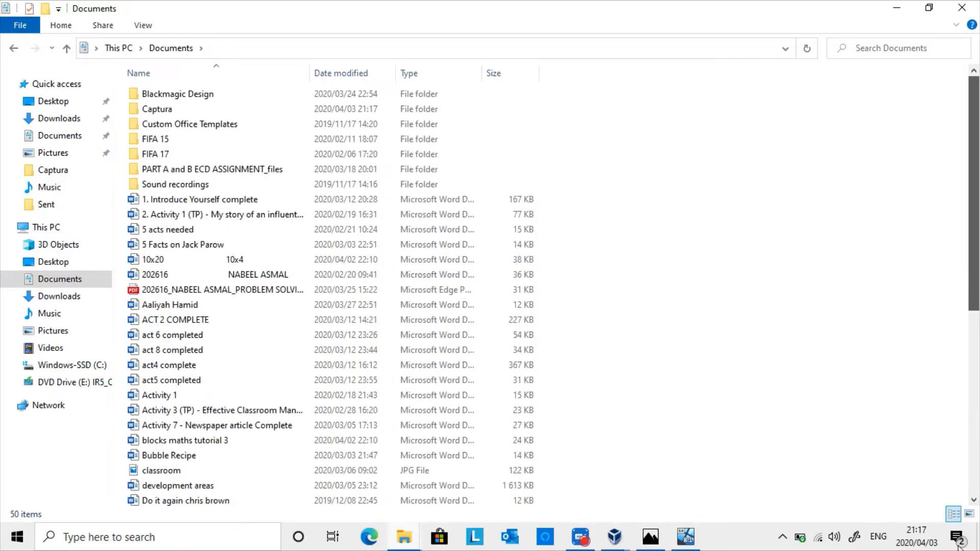
scroll(945, 452, down, 7)
scroll(945, 453, up, 7)
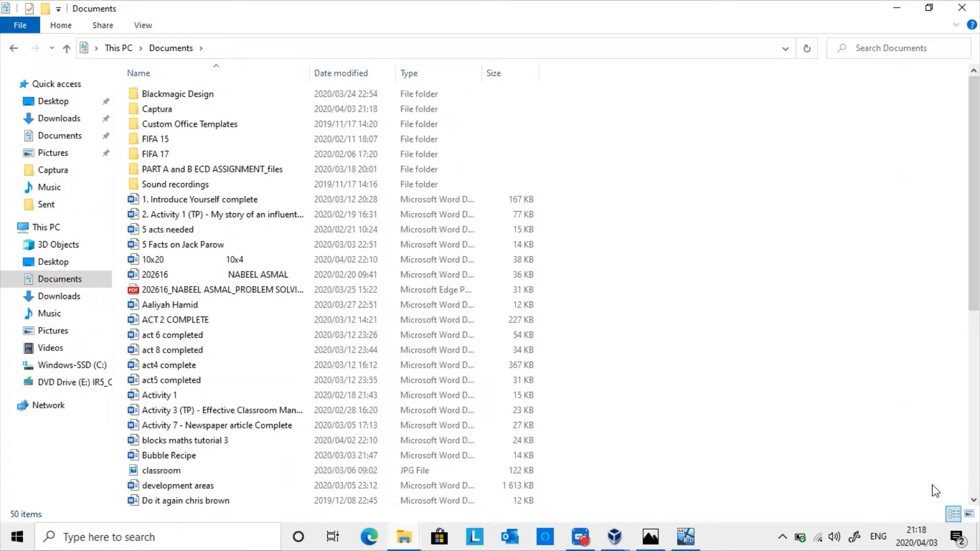
- Reveal the Windows 10 desktop and restore the Documents window
click(978, 540)
click(978, 540)
click(978, 540)
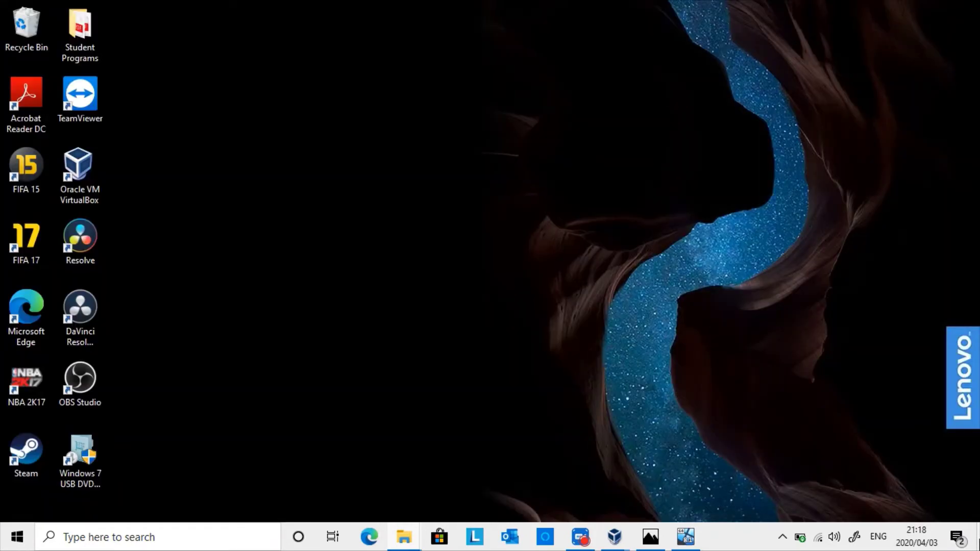
click(977, 540)
- Check the notification area and its hidden icons, closing each again
click(957, 540)
click(958, 540)
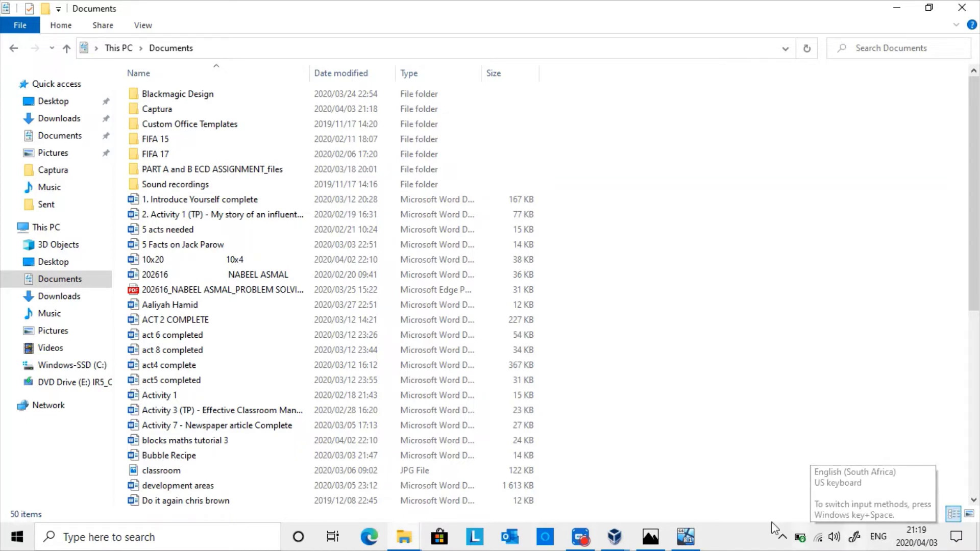
click(783, 537)
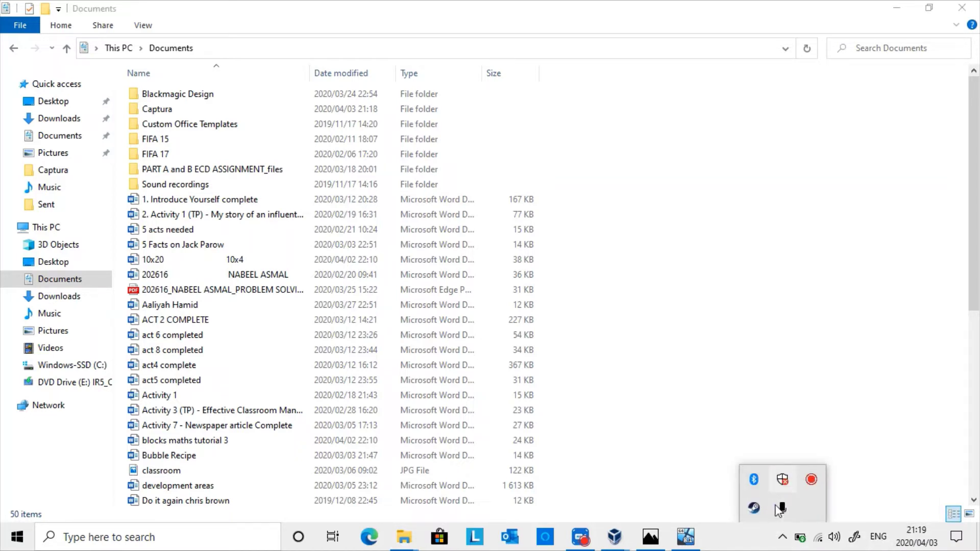
click(782, 537)
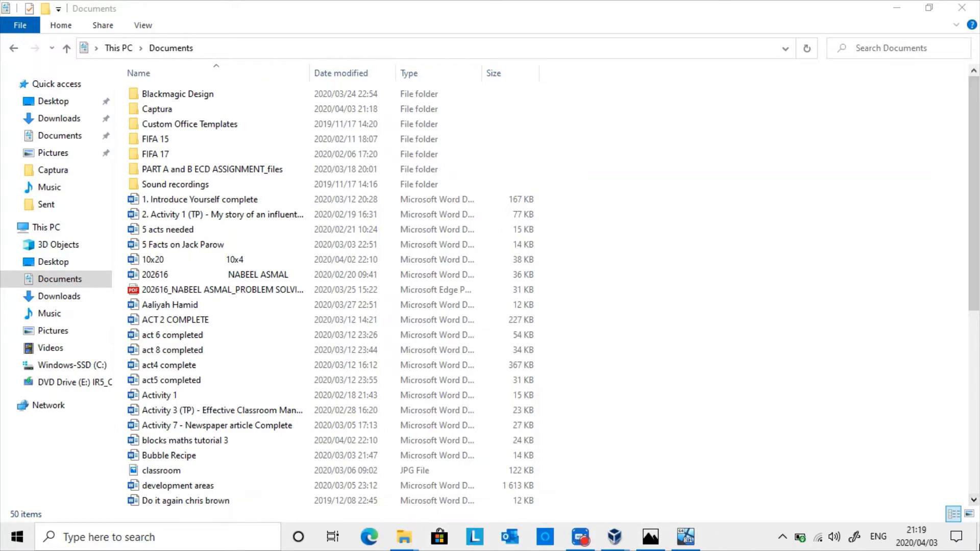
- Minimise all open windows to show the Windows 10 desktop
key(super+d)
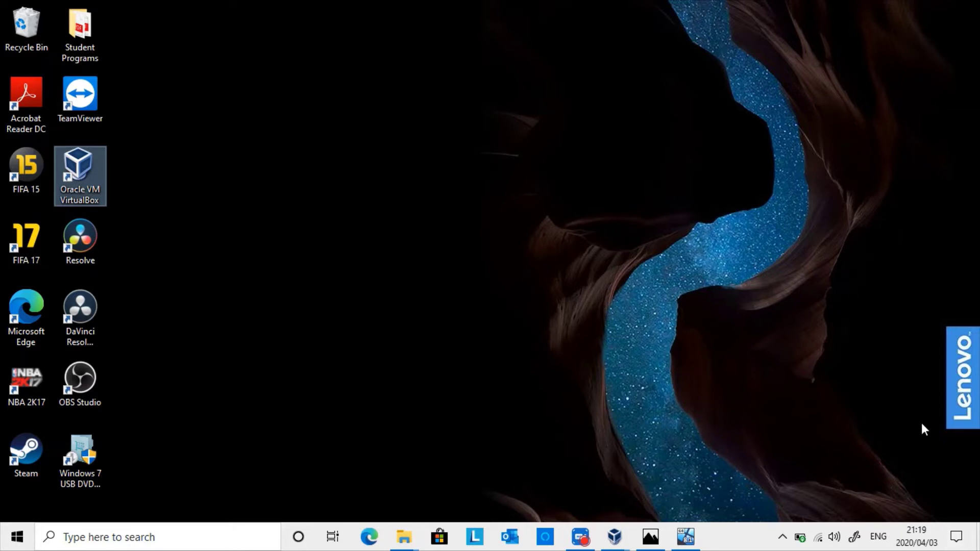
drag(646, 121, 481, 185)
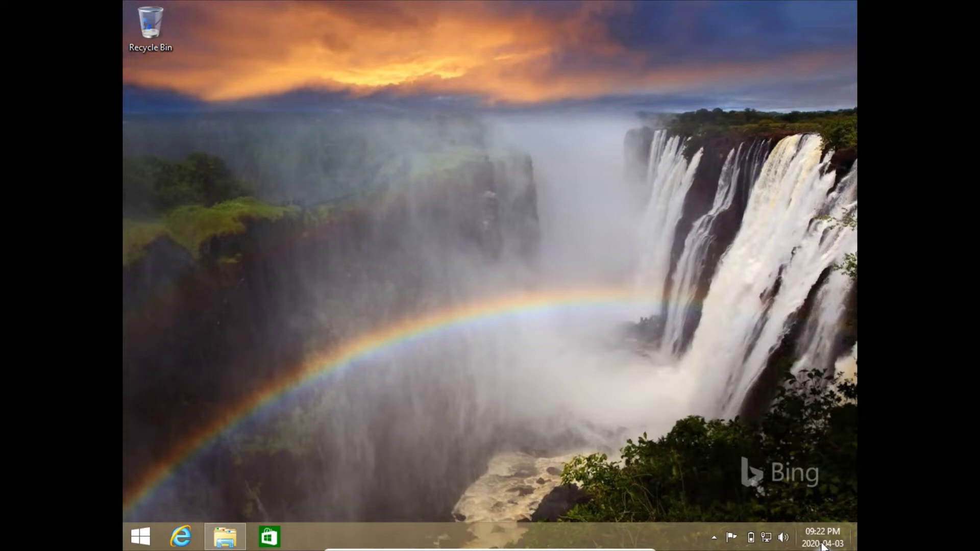
- In the Windows 8.1 virtual machine, reopen the minimised Documents window, show the desktop, and restore Documents
mouse_move(856, 545)
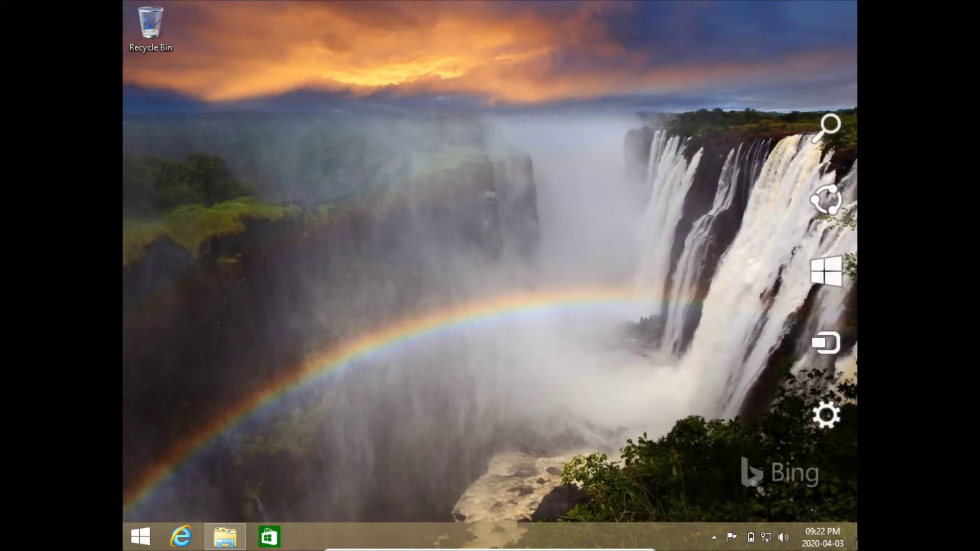
click(226, 538)
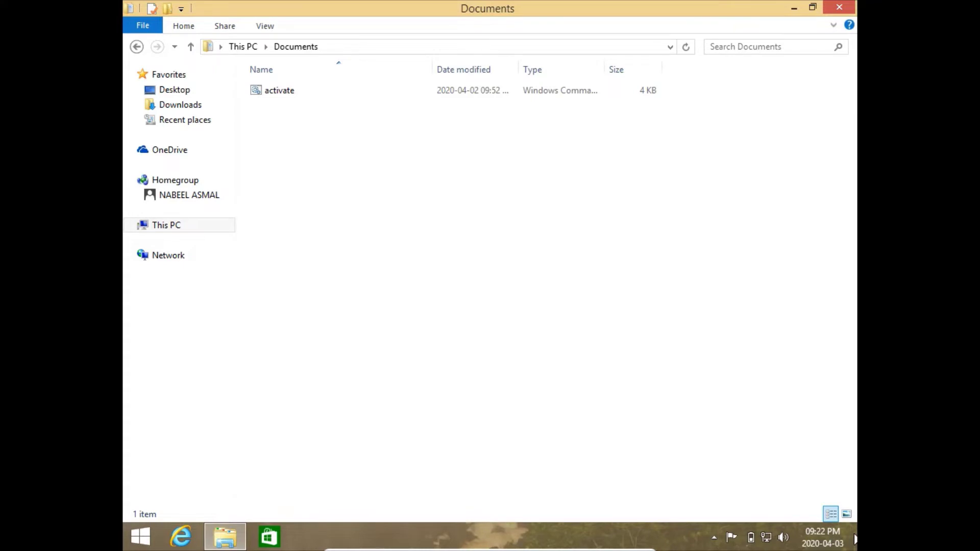
click(855, 539)
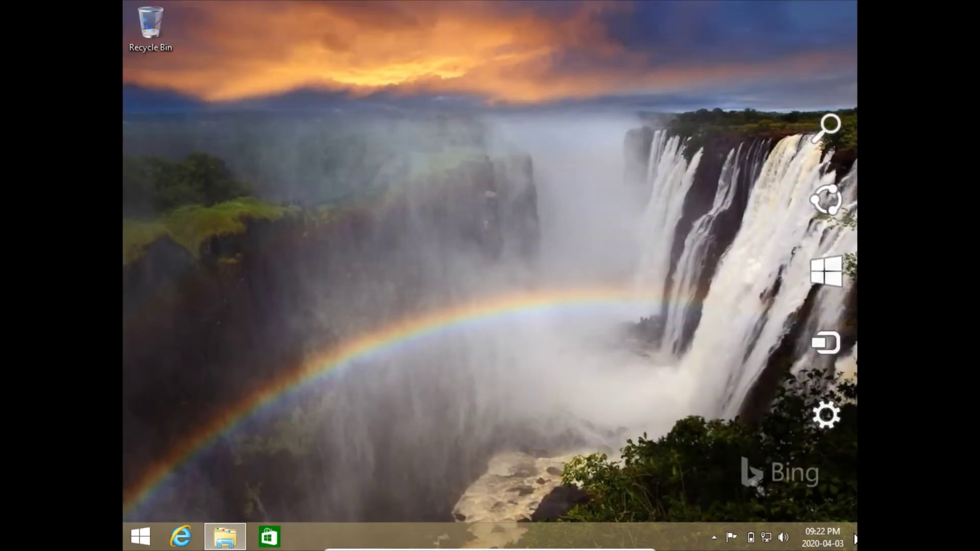
click(855, 539)
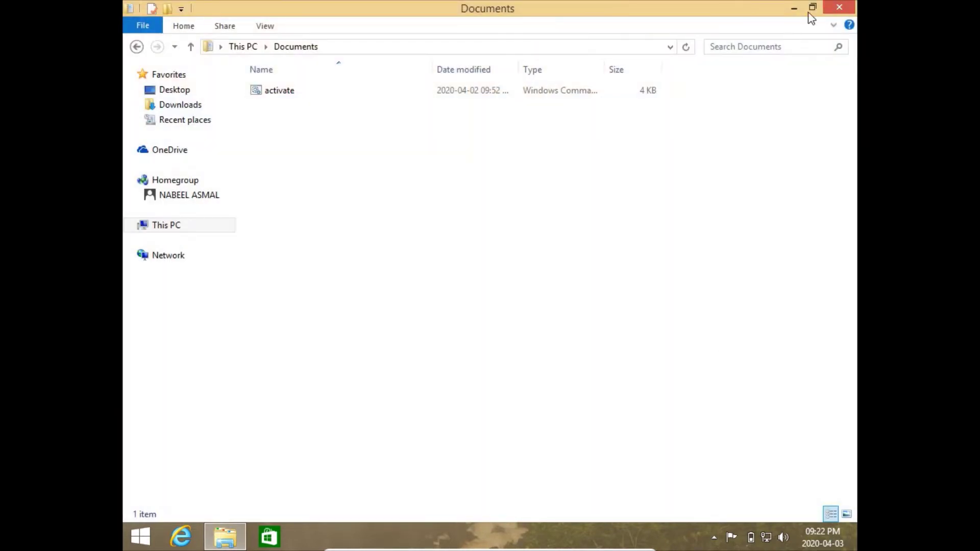
- Close the Documents window, then check the hidden notification icons and the taskbar clock, dismissing each
click(841, 7)
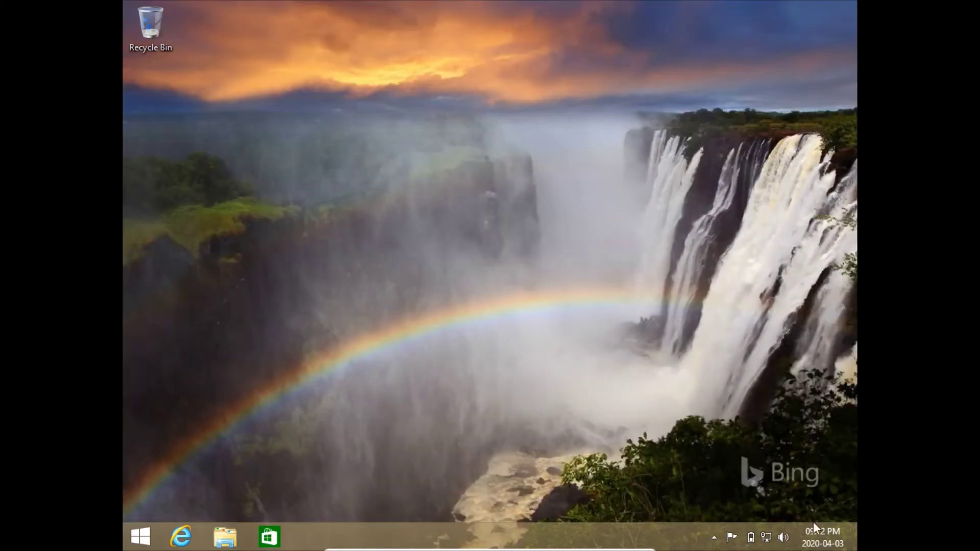
click(714, 538)
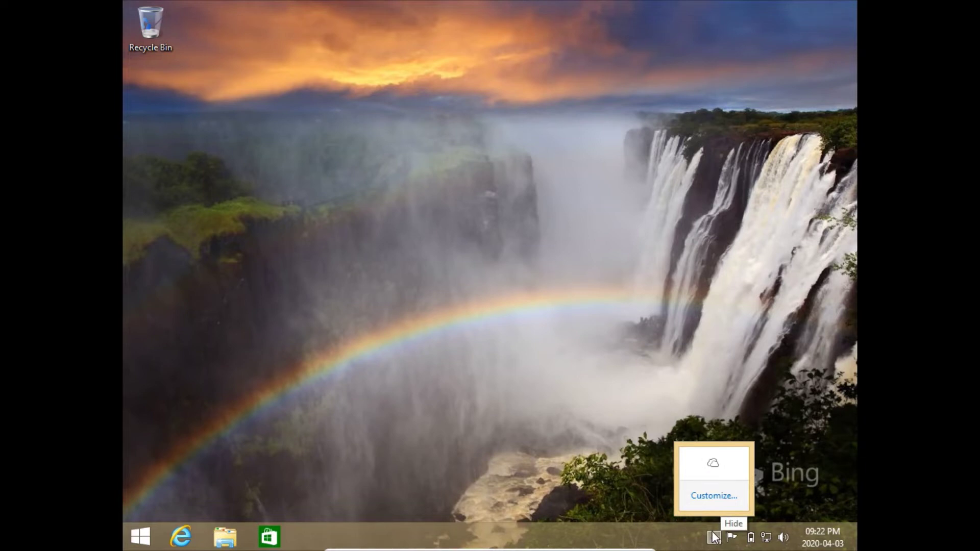
click(714, 538)
click(823, 537)
click(534, 415)
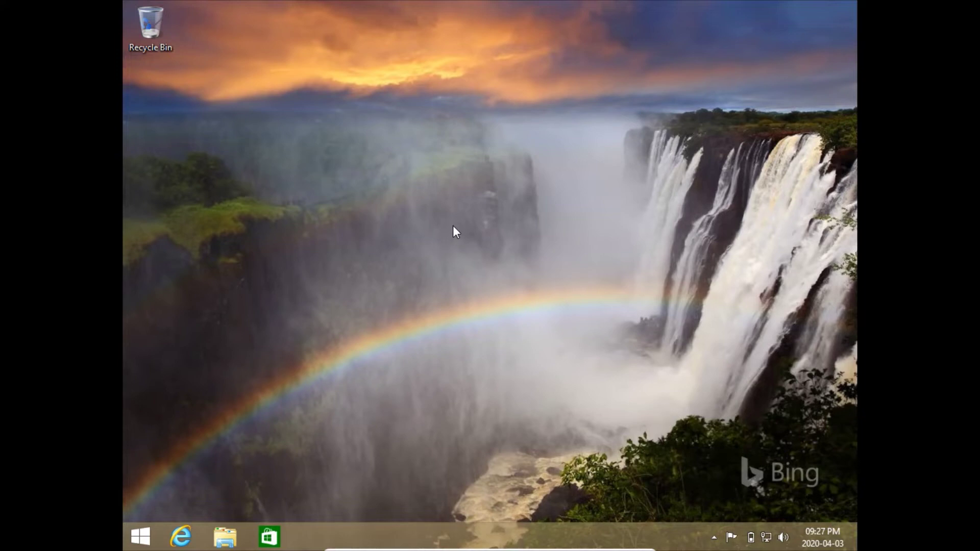
- Open the desktop's Personalization settings and look through the available default and high contrast themes
right_click(471, 235)
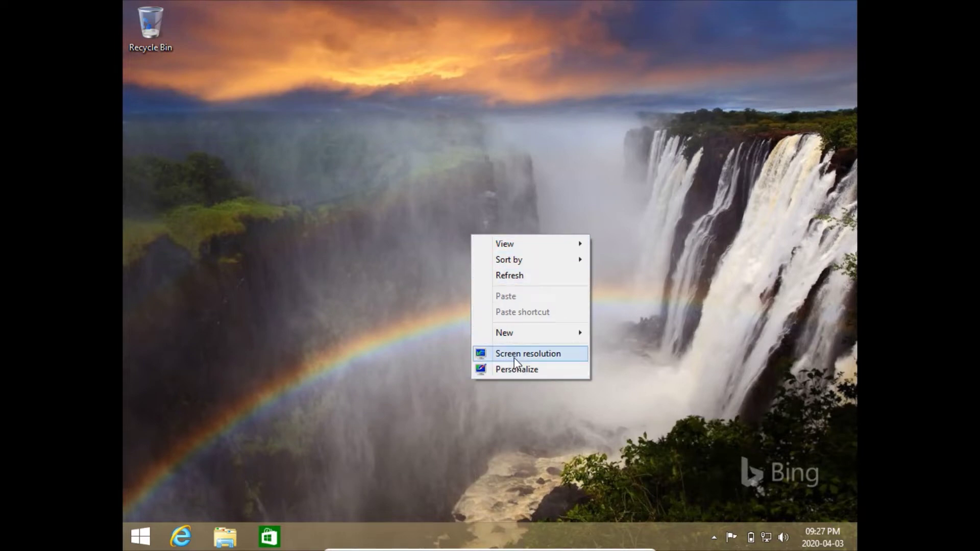
click(510, 372)
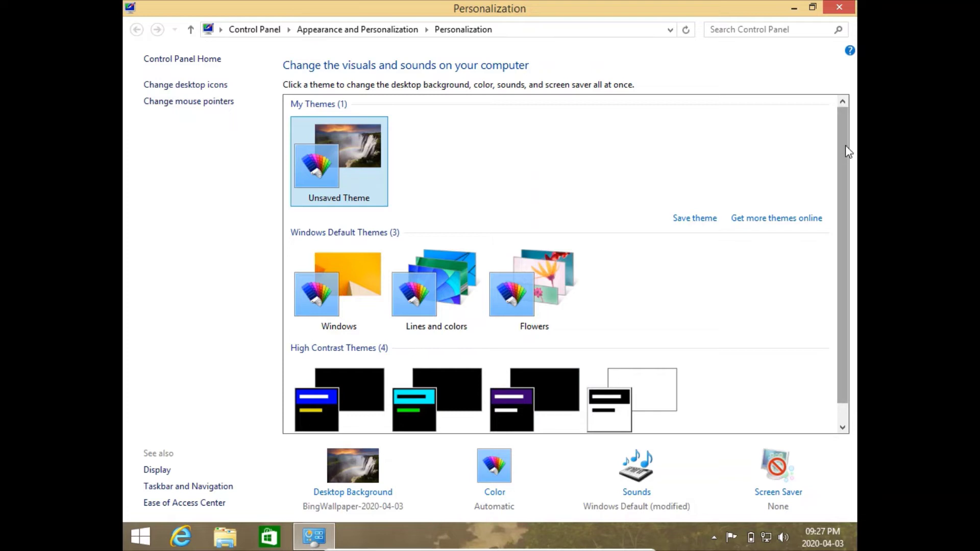
drag(846, 148, 842, 179)
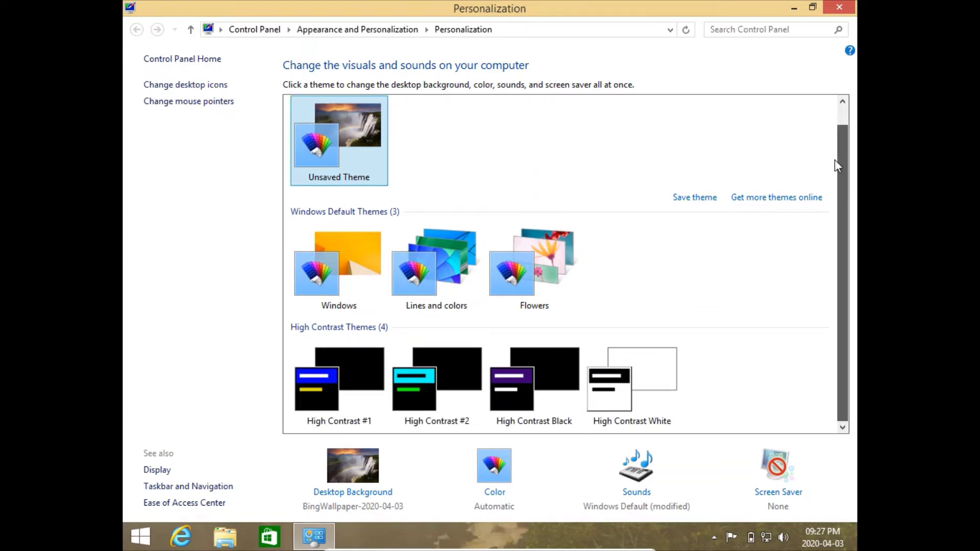
scroll(835, 171, up, 1)
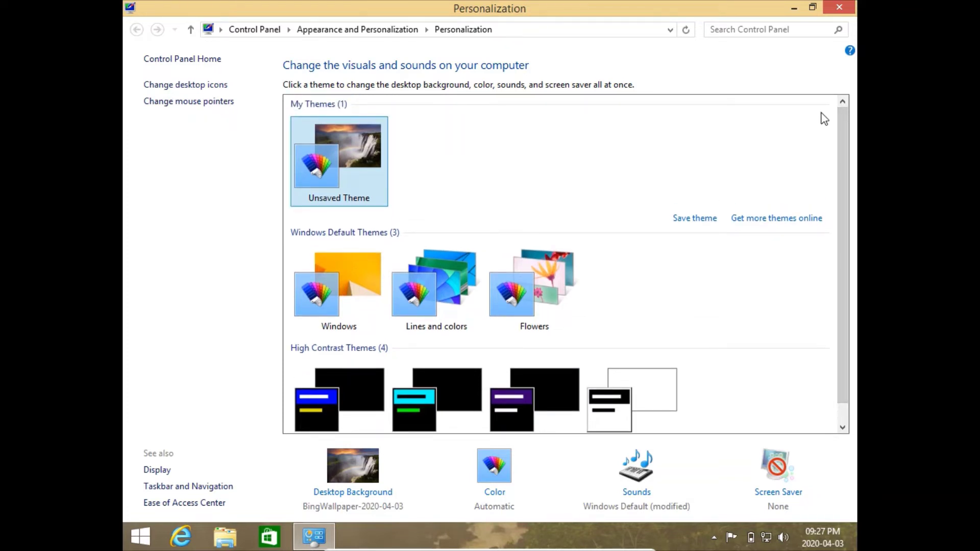
drag(845, 179, 839, 222)
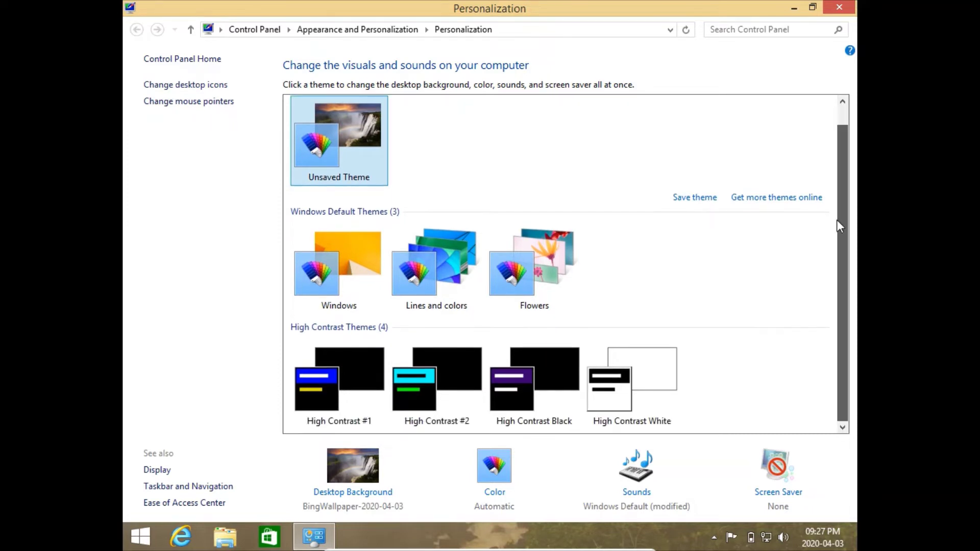
scroll(821, 197, up, 1)
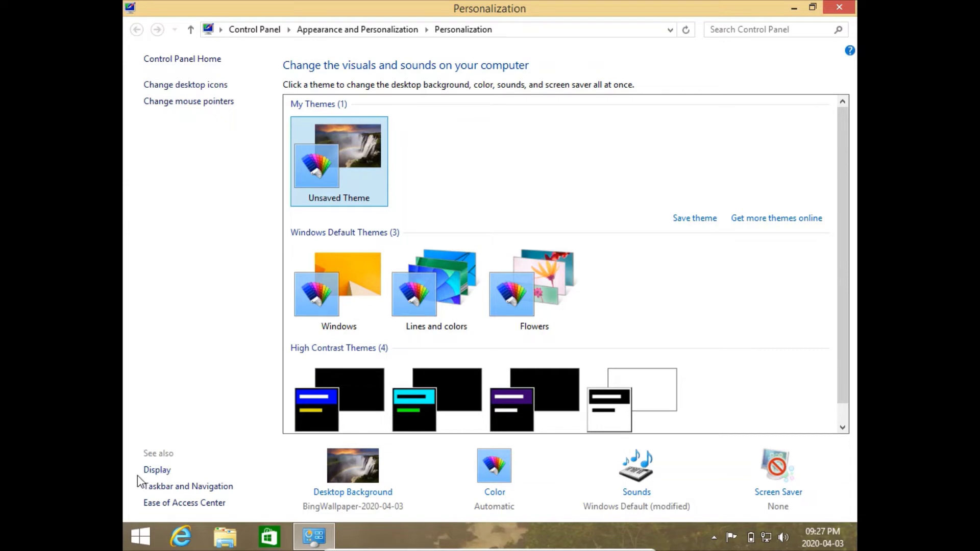
- Look at the Display and Ease of Access Center pages linked from Personalization, and close the window from the Display page
click(156, 472)
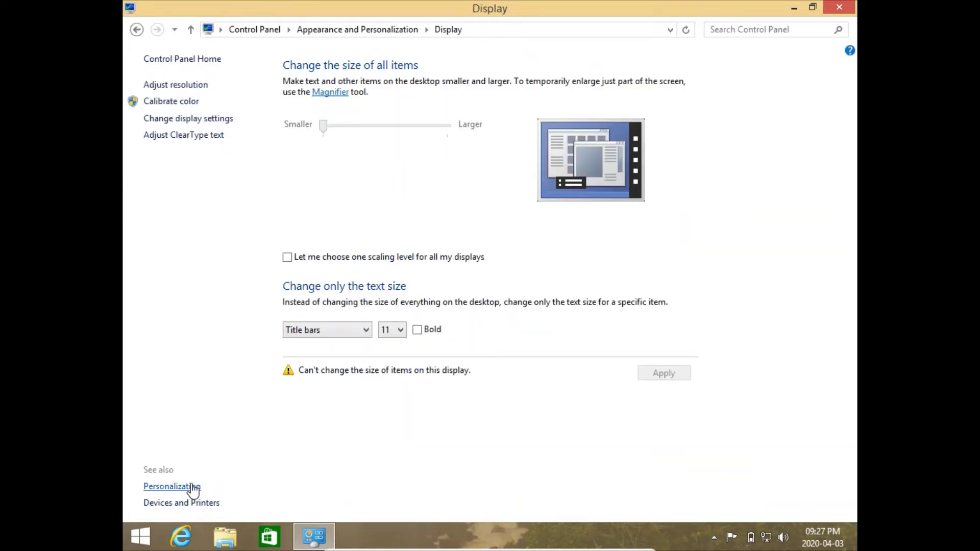
click(190, 487)
click(202, 505)
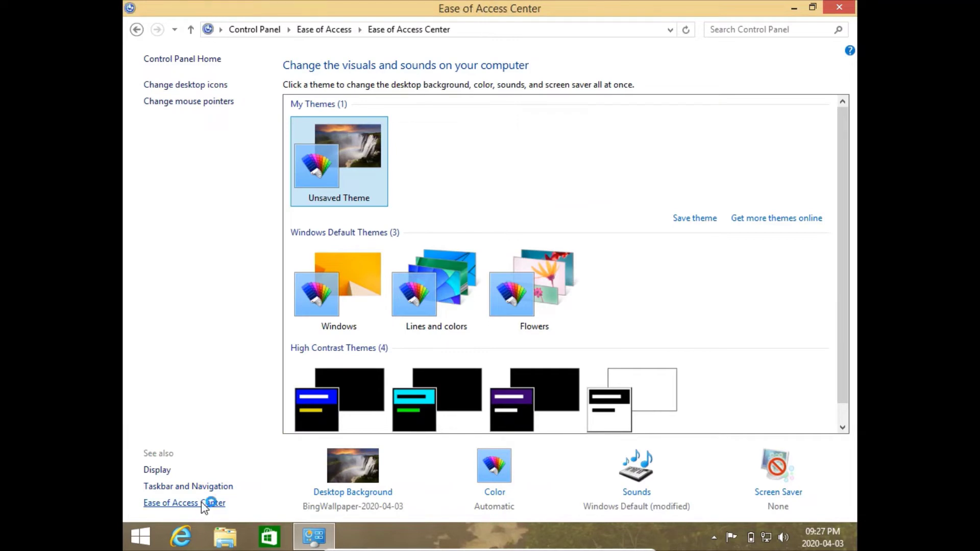
click(136, 30)
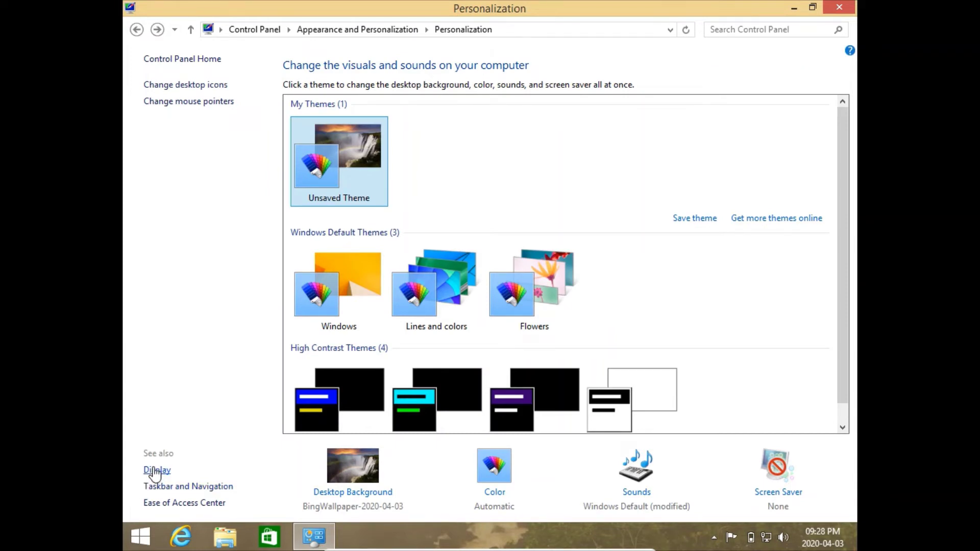
click(156, 470)
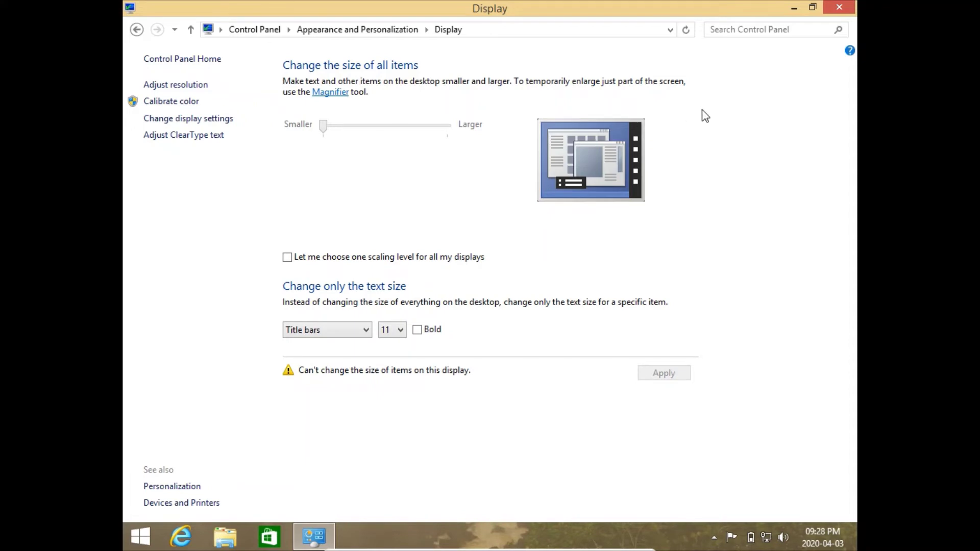
click(843, 8)
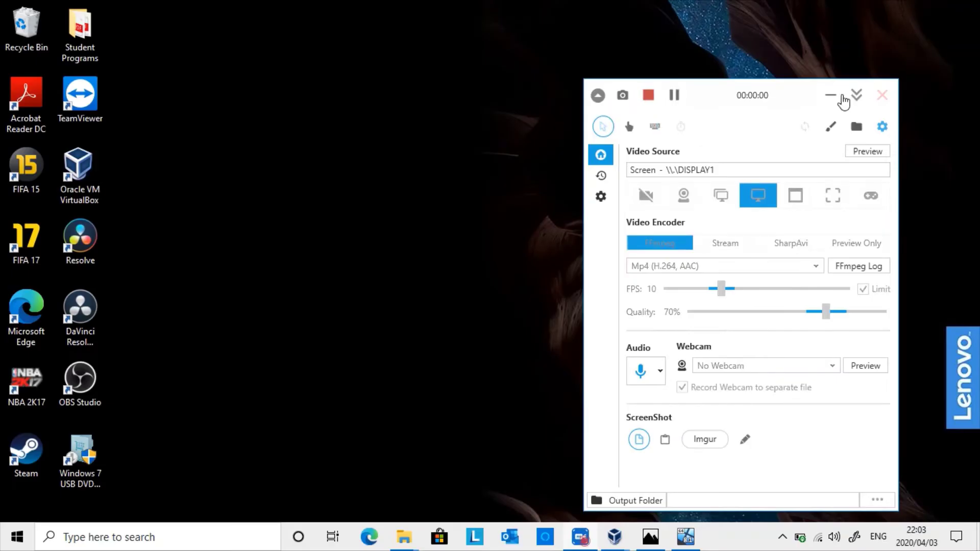
- On the Windows 10 desktop, minimise the recorder window and open the Personalize settings
click(842, 98)
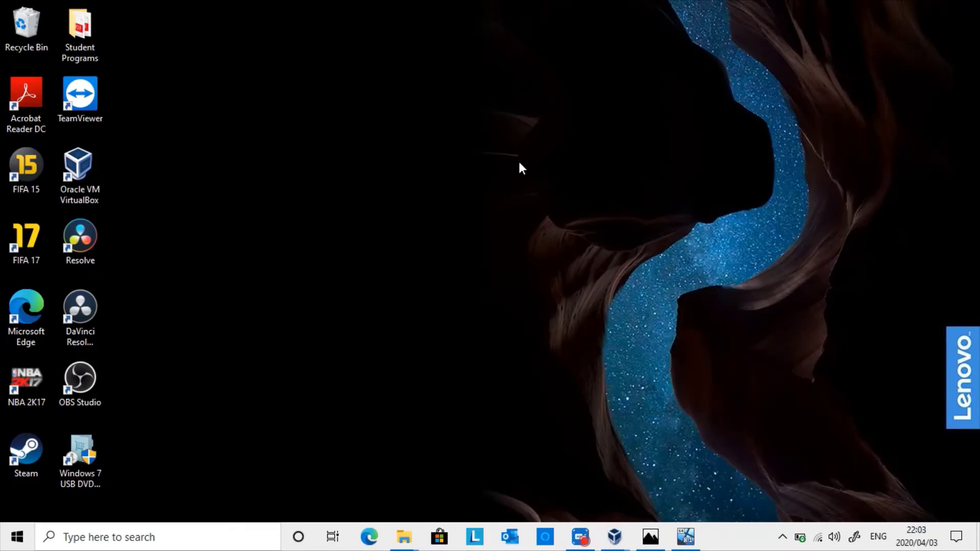
right_click(422, 196)
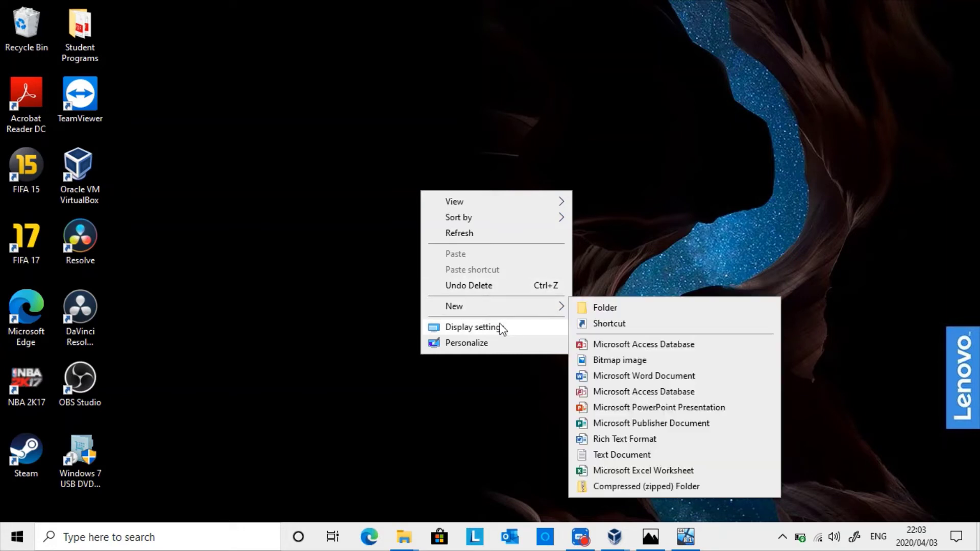
click(483, 349)
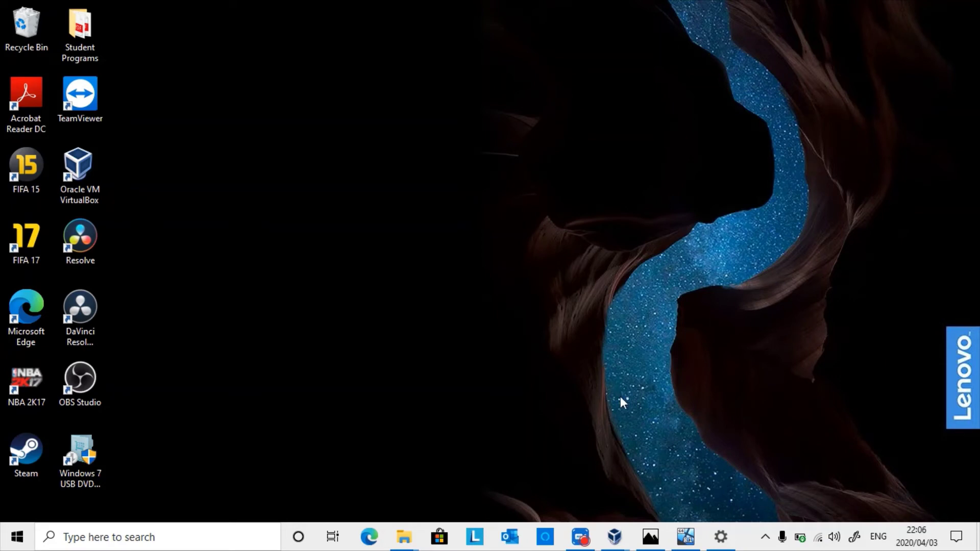
- Search the Windows 10 Microsoft Store for "quantum break" and look over the game's product page
click(439, 537)
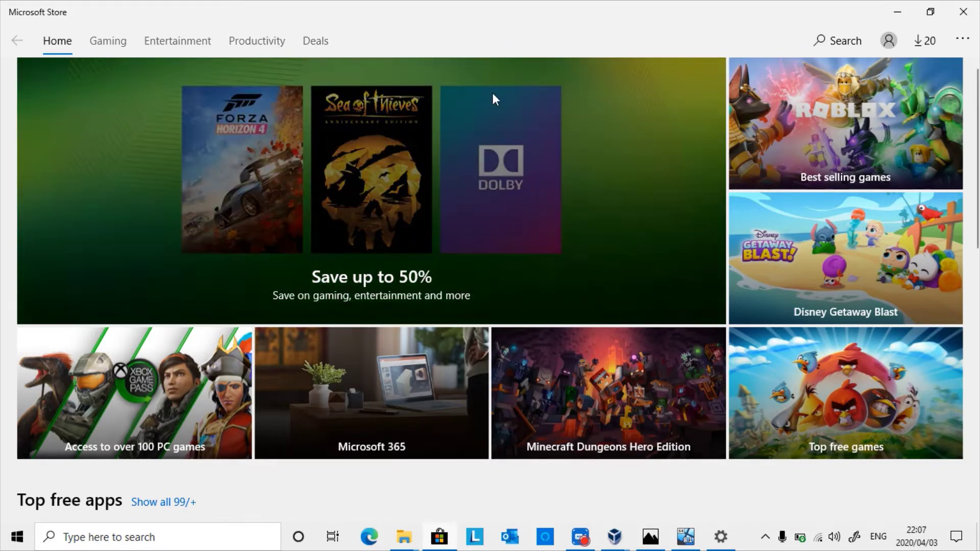
click(813, 45)
text(quantum bra)
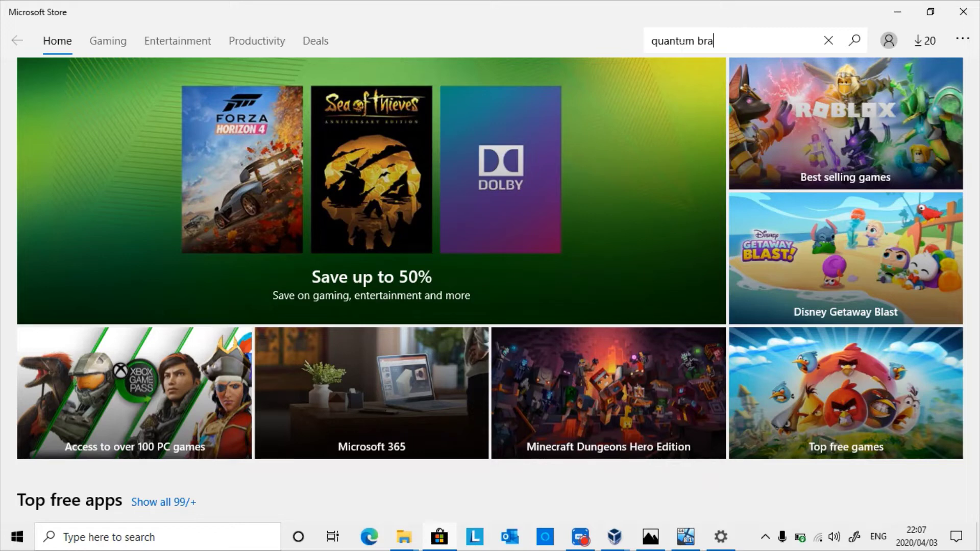
key(BackSpace)
text(eak)
key(Return)
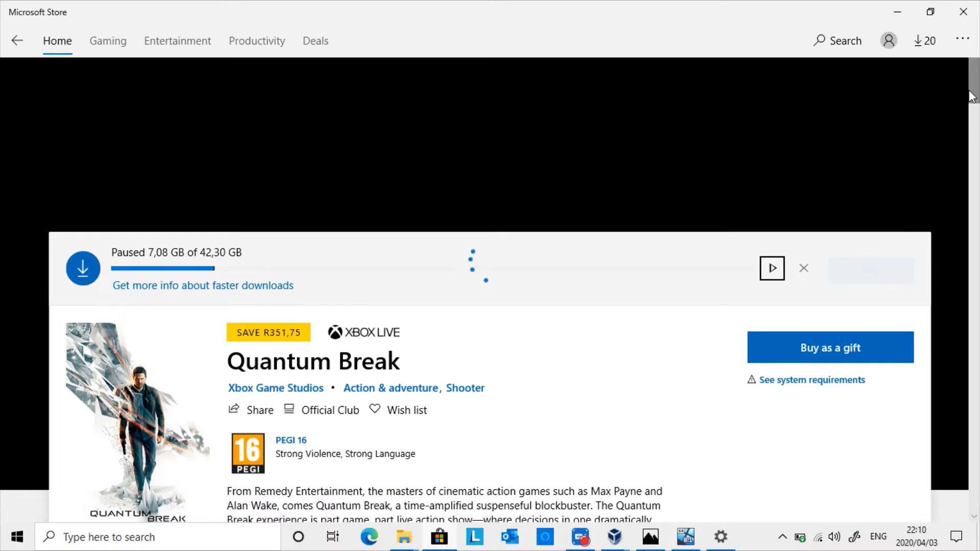
click(975, 117)
drag(975, 117, 954, 346)
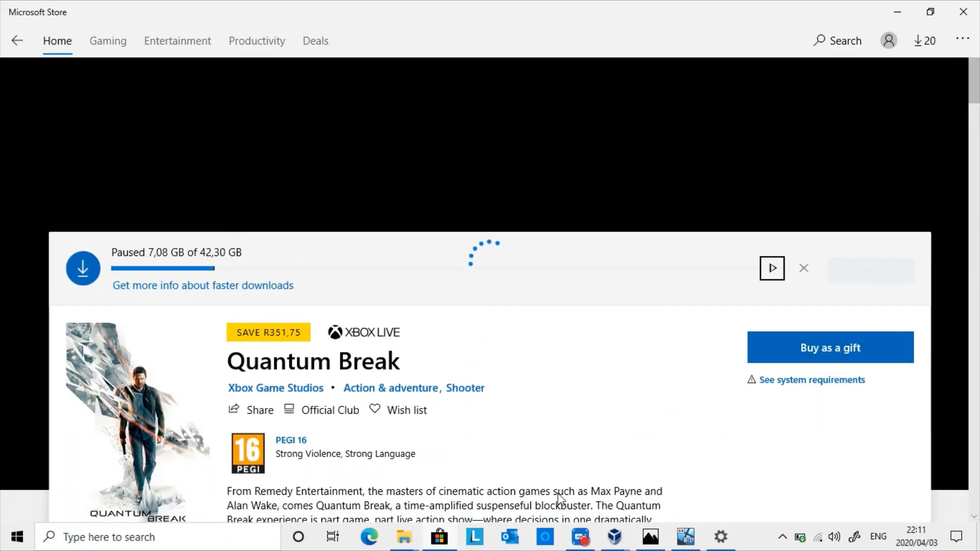
- Switch to the Windows 8.1 Store, search for "quantum break", and limit the results to Games
click(580, 537)
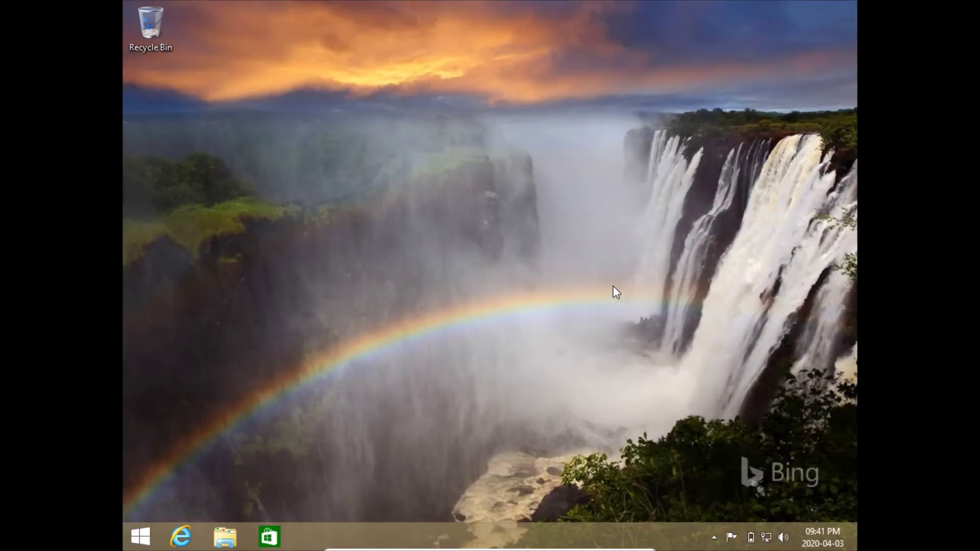
click(269, 537)
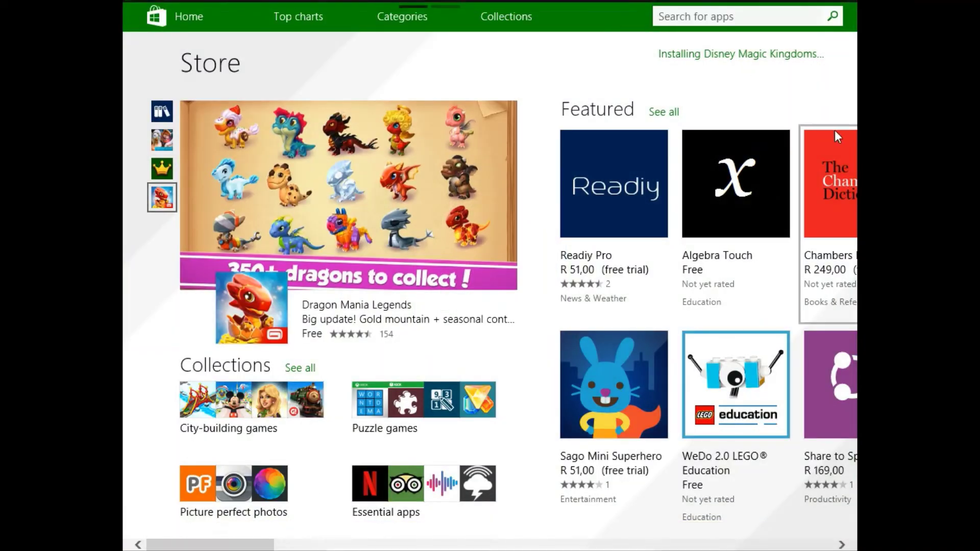
click(706, 16)
text(q)
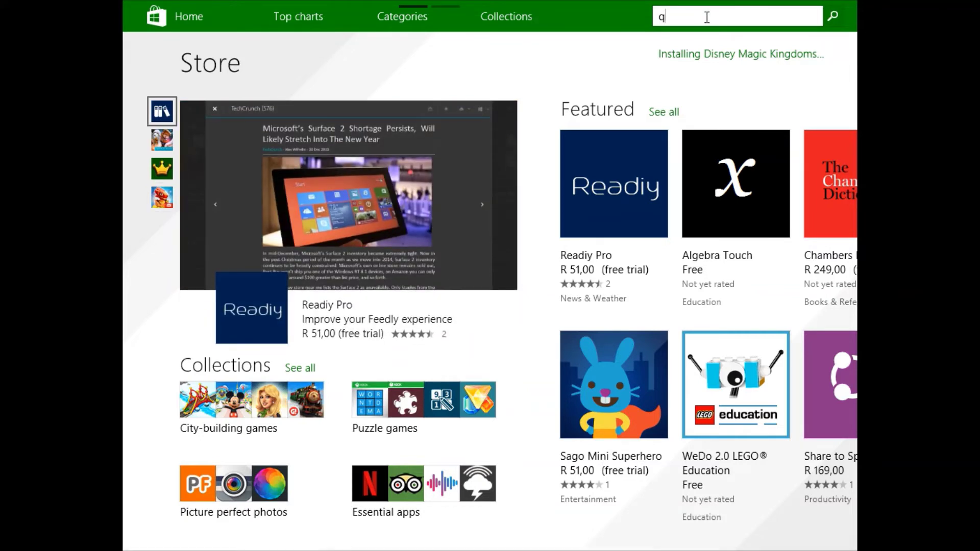
text(uantum b)
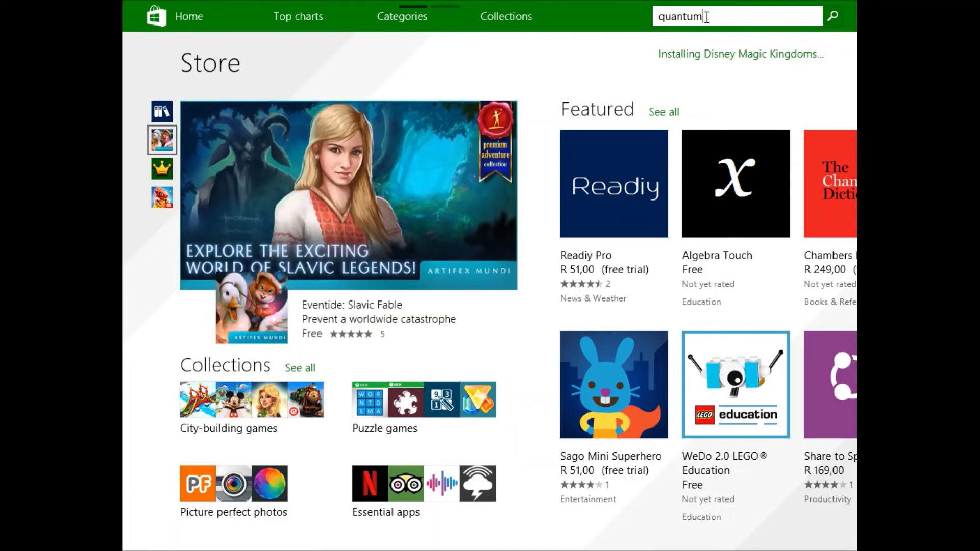
text(reak)
key(Return)
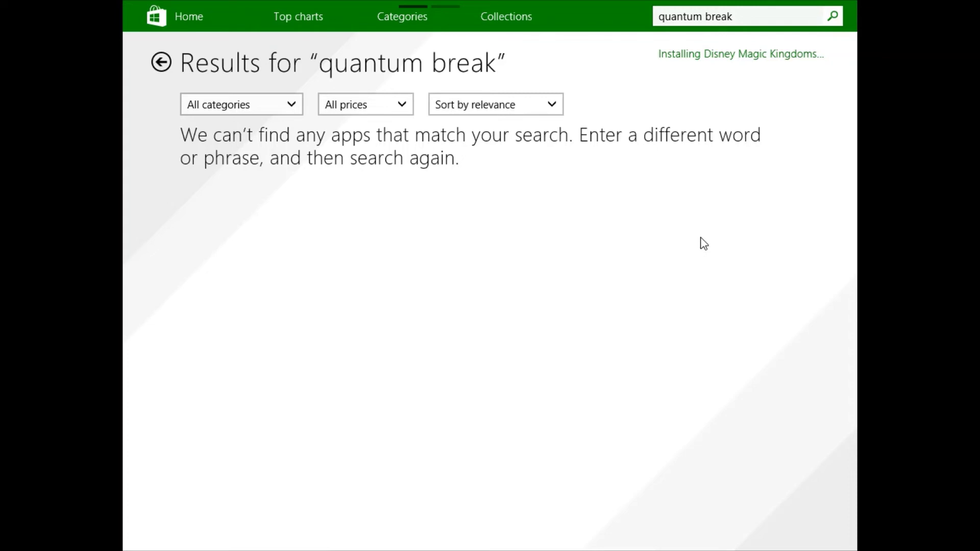
click(298, 103)
click(257, 138)
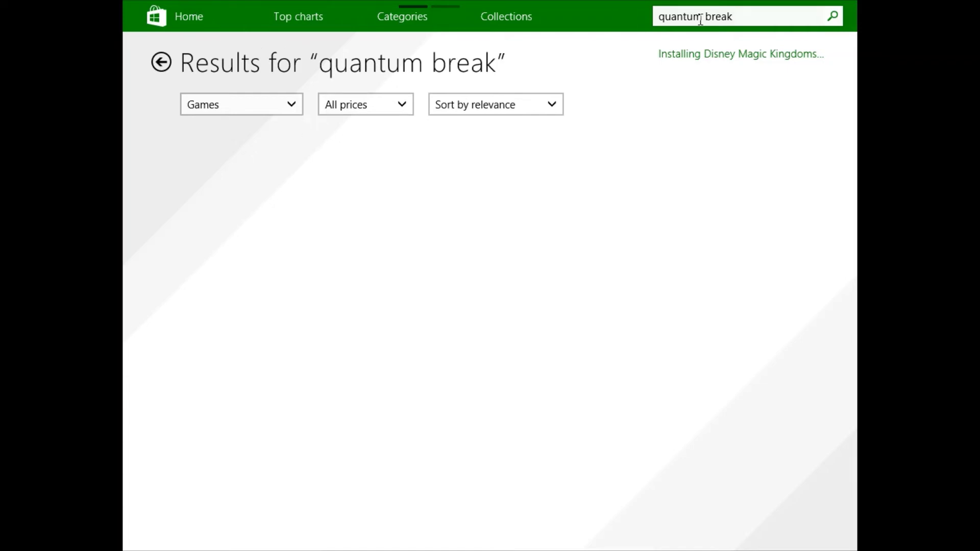
- Clear the "quantum break" search text and set the category filter to All categories
double_click(739, 13)
double_click(660, 11)
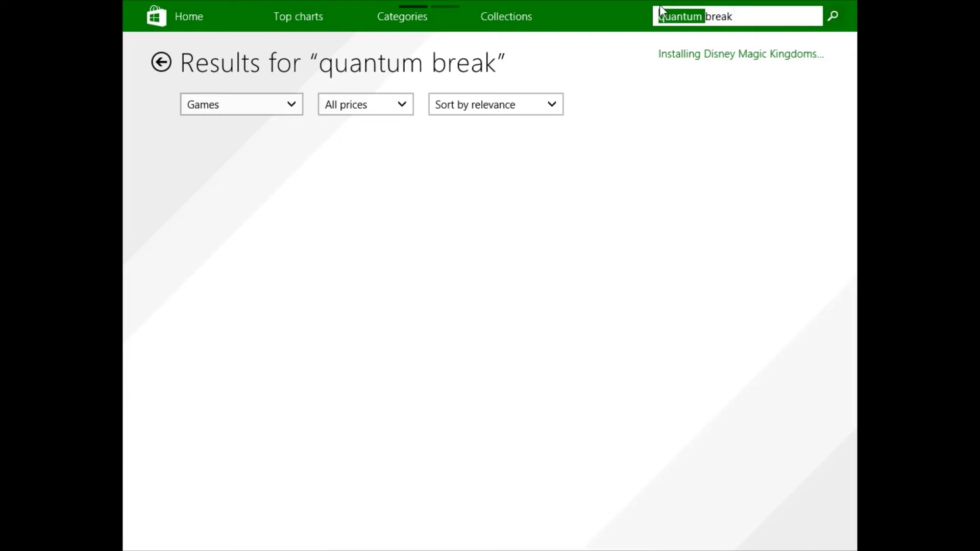
double_click(803, 15)
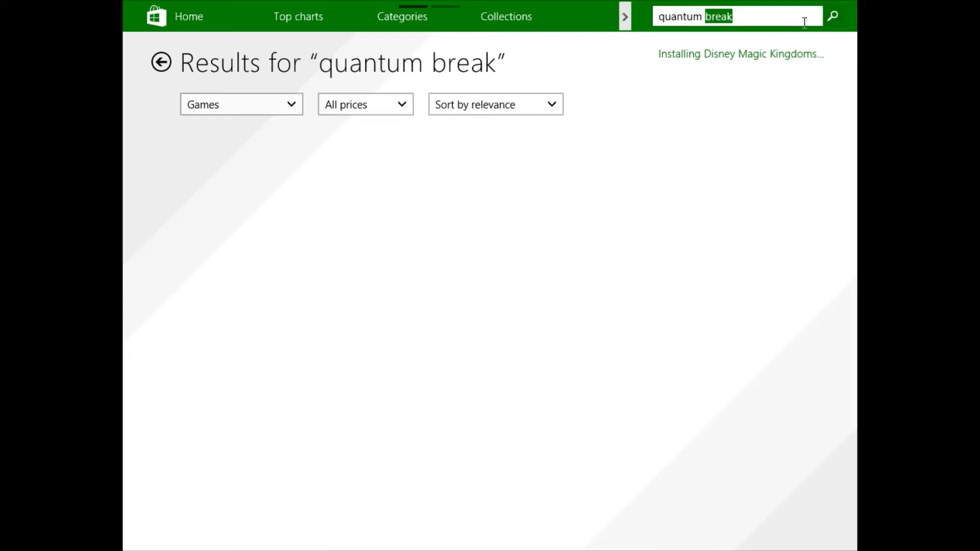
click(735, 14)
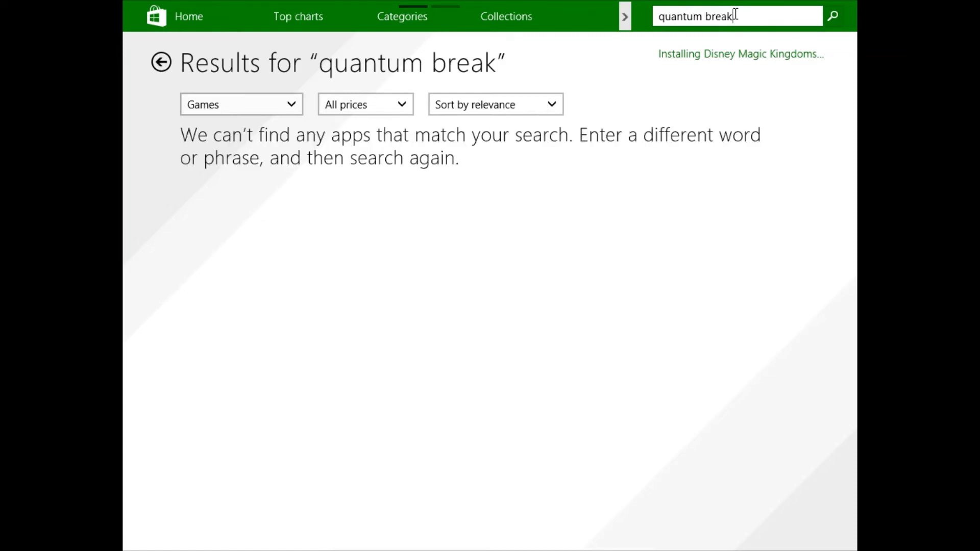
key(BackSpace)
key(BackSpace)
key(BackSpace)
key(BackSpace)
key(BackSpace)
key(BackSpace)
key(BackSpace)
key(BackSpace)
key(BackSpace)
key(BackSpace)
key(BackSpace)
key(BackSpace)
key(BackSpace)
click(290, 100)
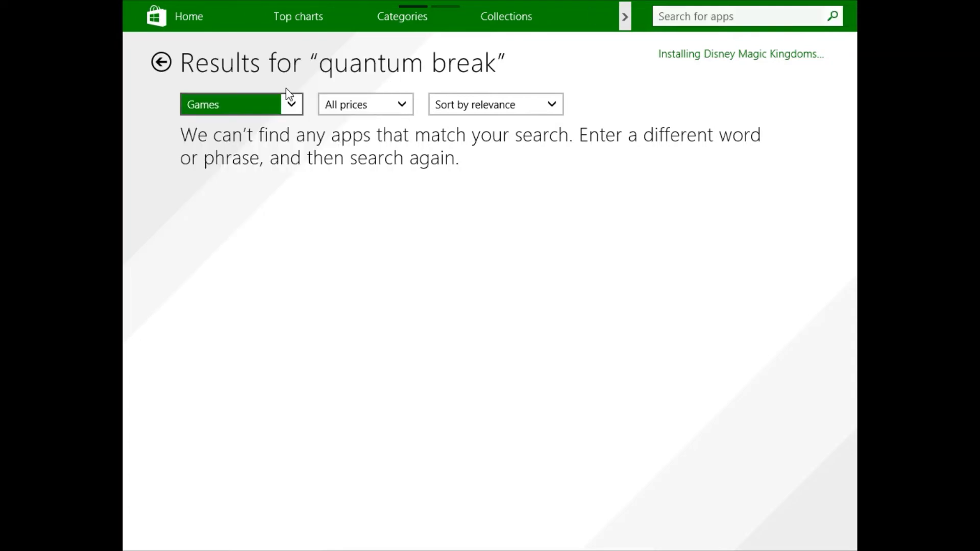
click(271, 77)
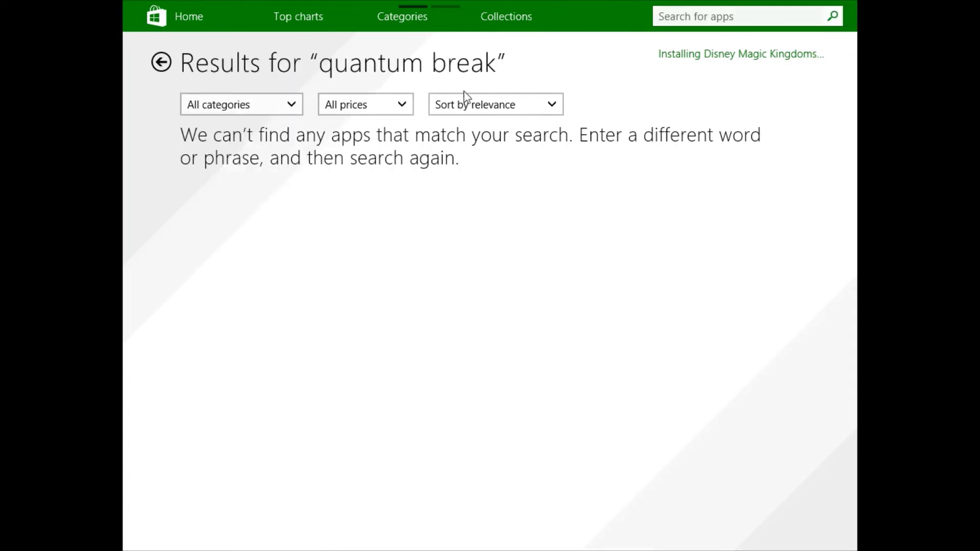
- Search the Windows 8.1 Store for "screen recorder pro"
click(714, 14)
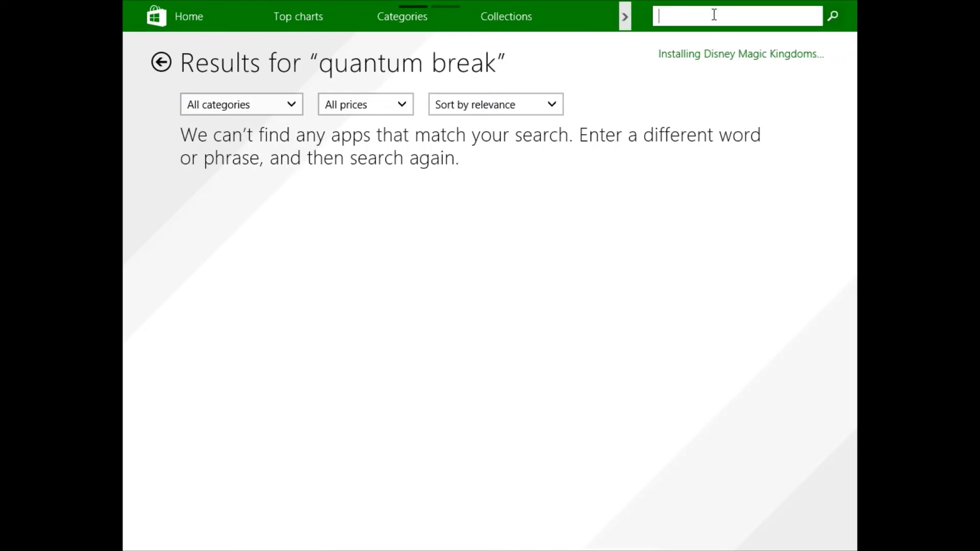
text(scree)
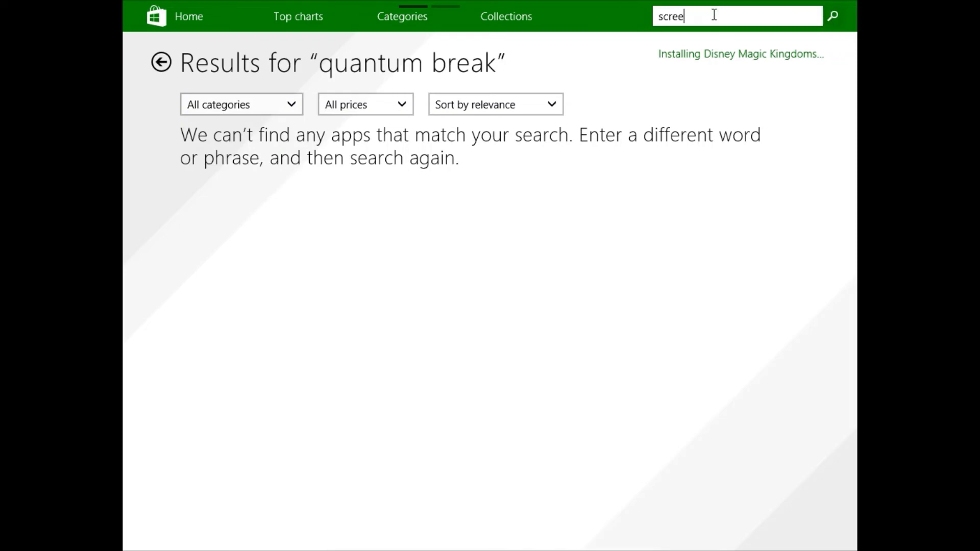
text(n recorder pro)
key(Return)
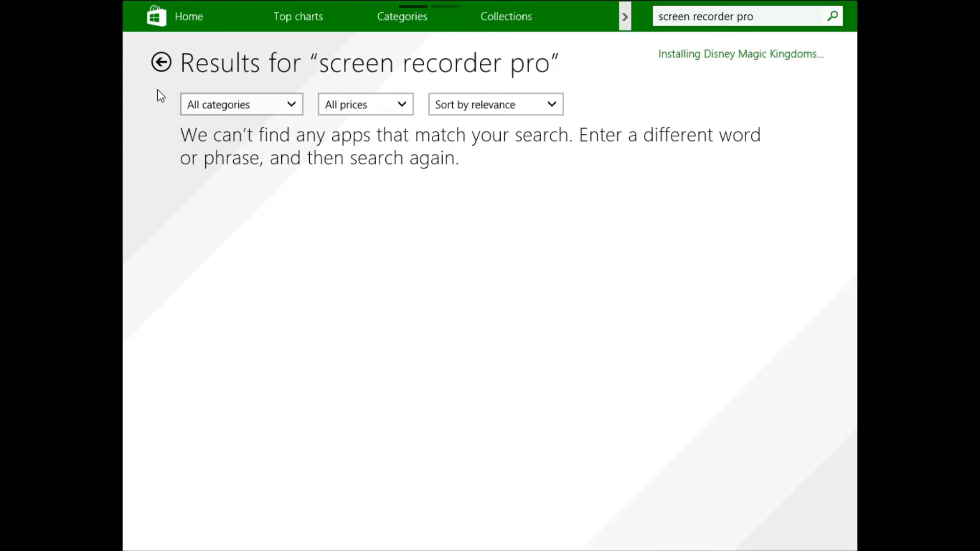
- Return to the Windows 8.1 Store home page and browse its Featured, Top free, New & Rising and Top grossing sections
click(162, 66)
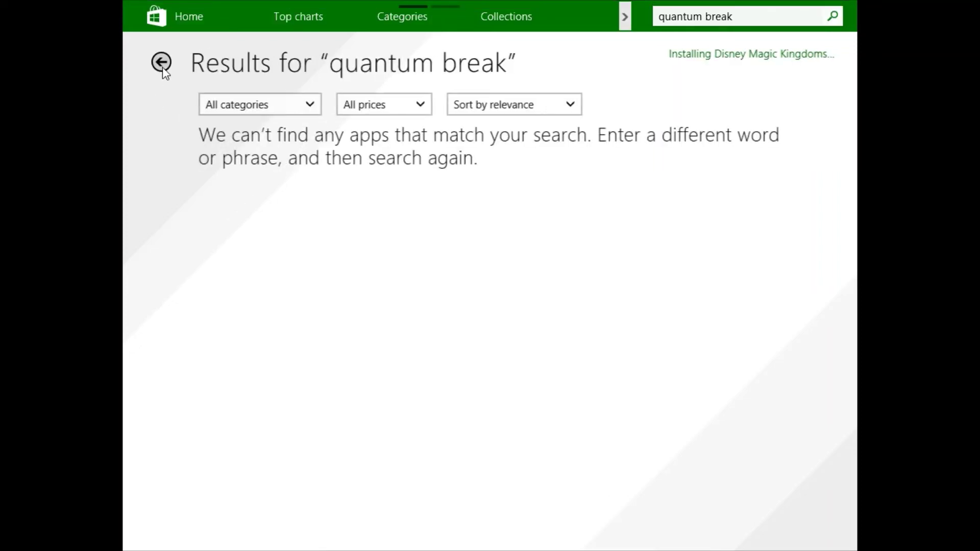
click(162, 66)
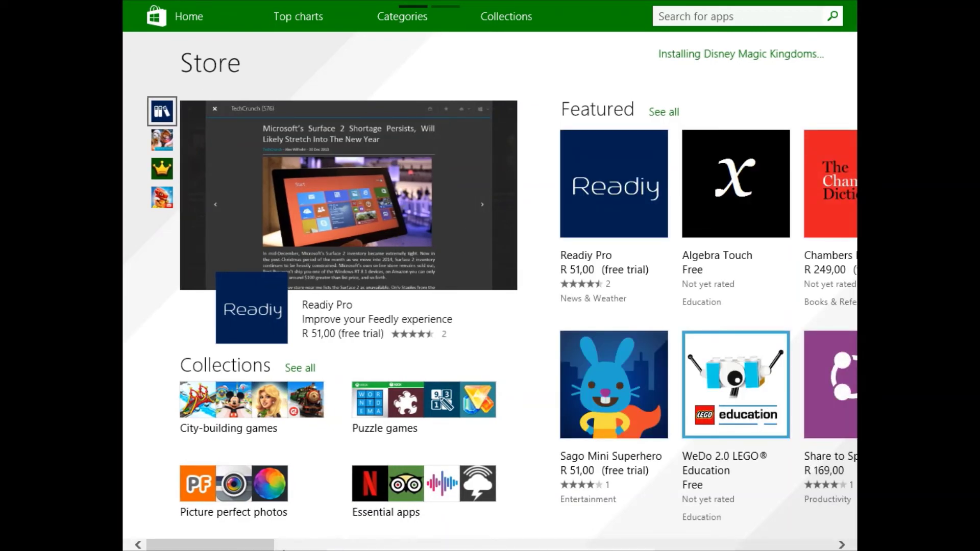
scroll(328, 531, down, 10)
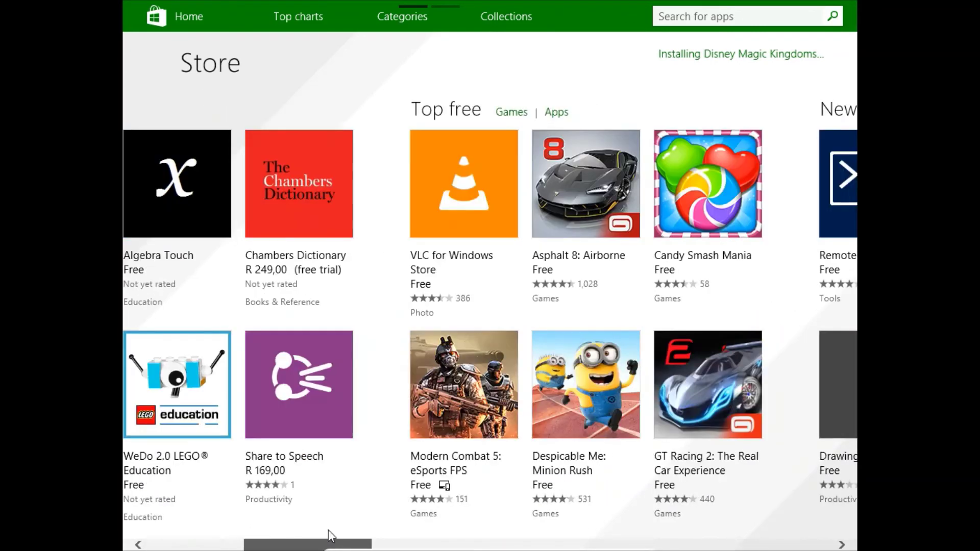
scroll(524, 504, up, 8)
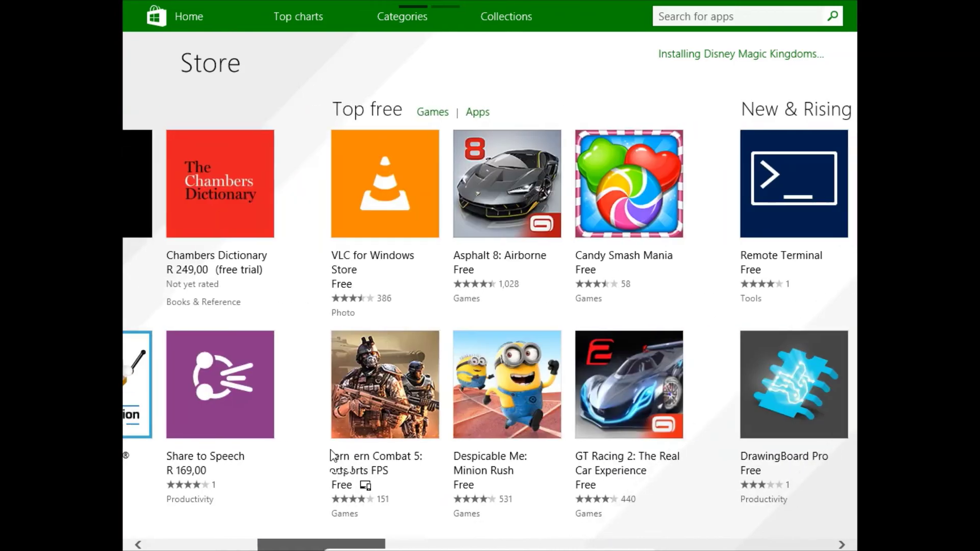
scroll(339, 441, down, 3)
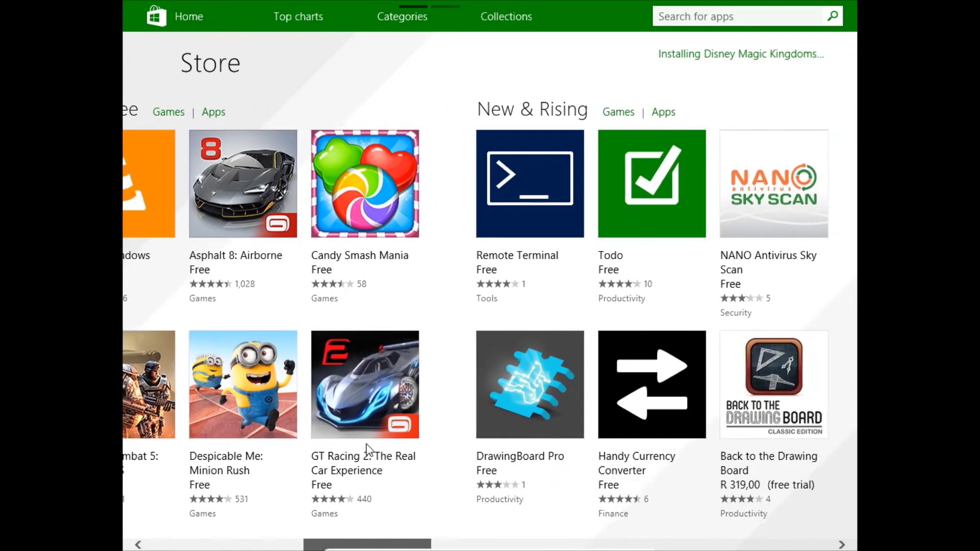
scroll(362, 443, down, 5)
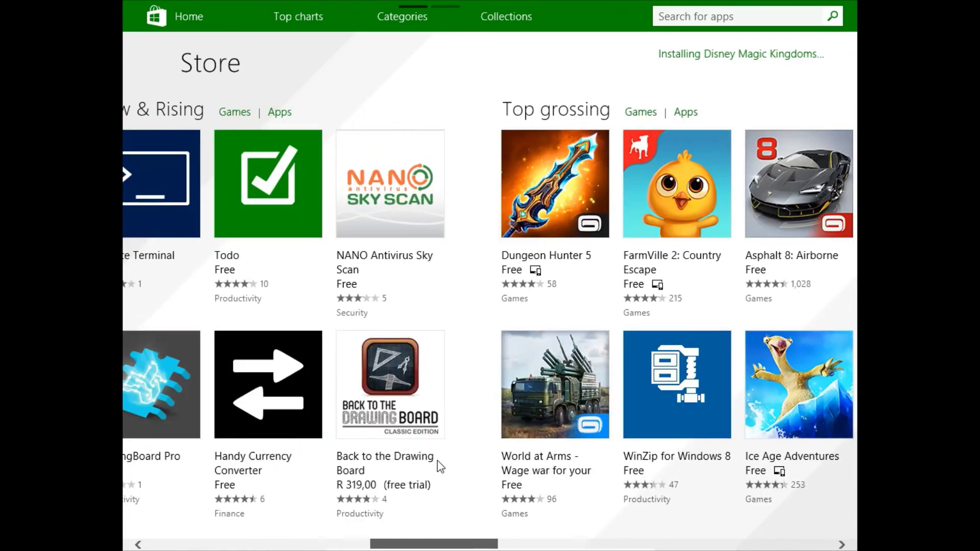
- Go to the Start screen and look over its live tiles from the Mail group across to the Store and Maps group
key(super)
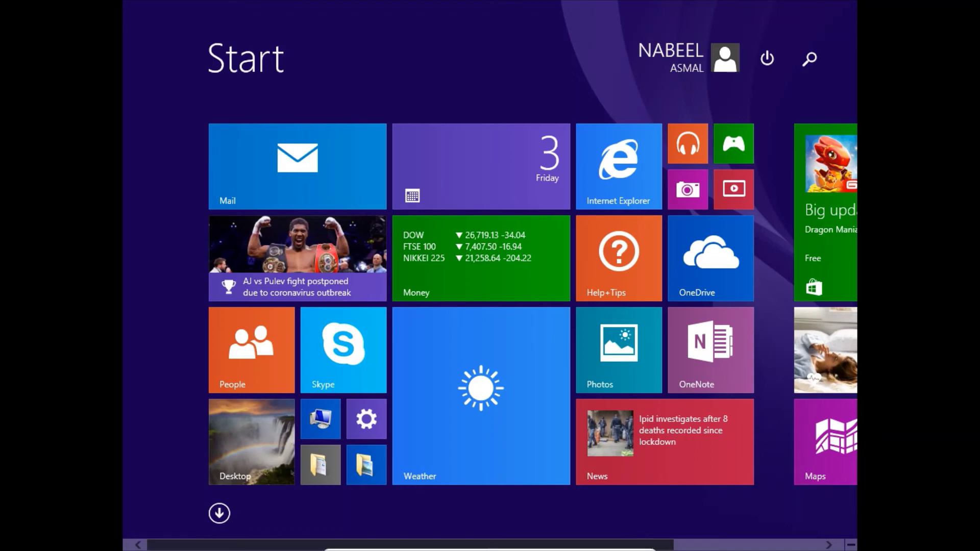
scroll(502, 276, down, 1)
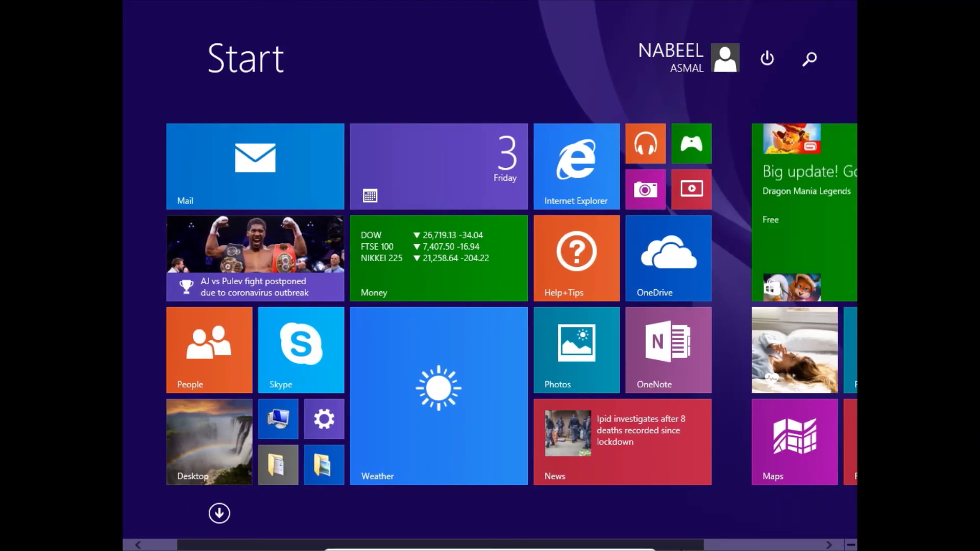
scroll(490, 275, down, 2)
scroll(490, 275, up, 3)
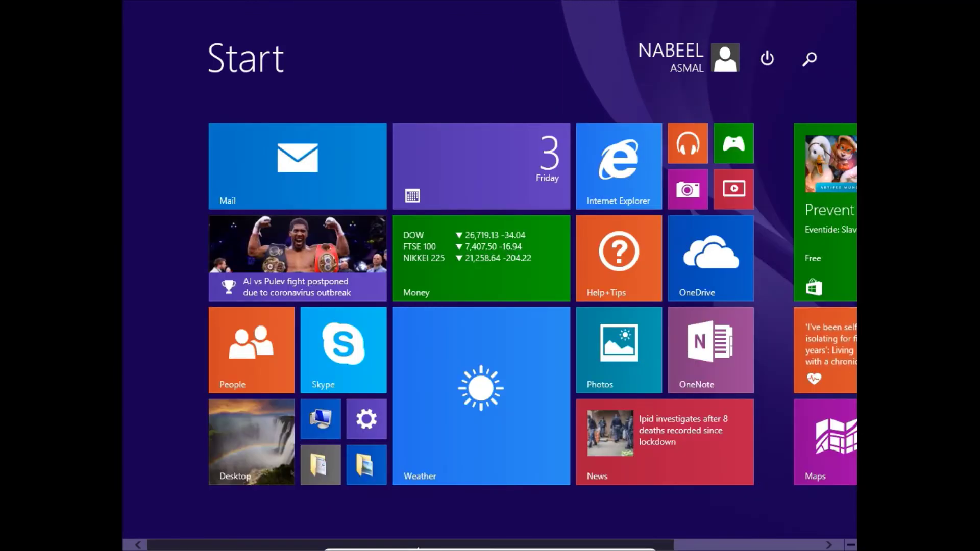
mouse_move(601, 535)
mouse_down()
mouse_move(840, 521)
mouse_move(439, 529)
mouse_move(699, 531)
mouse_move(597, 528)
mouse_up()
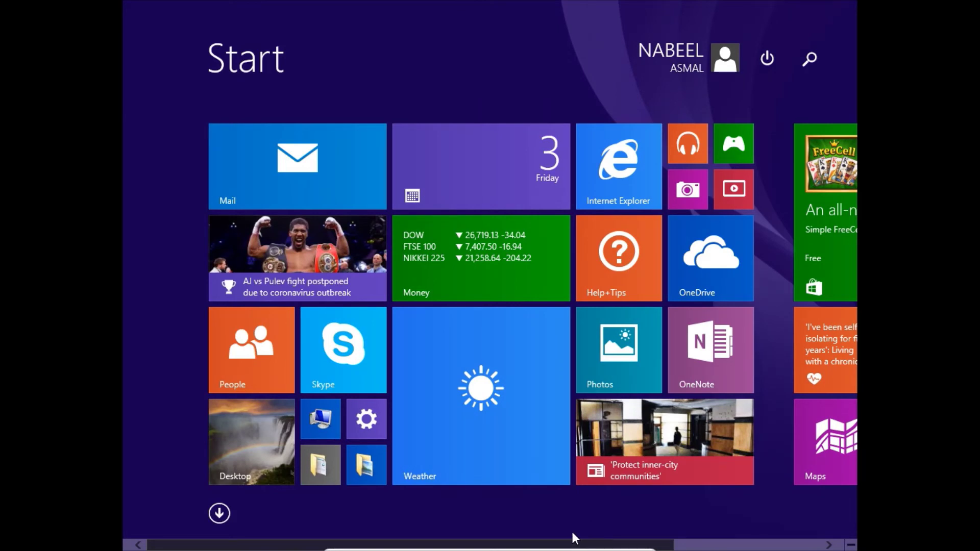
drag(635, 545, 482, 470)
drag(555, 491, 429, 468)
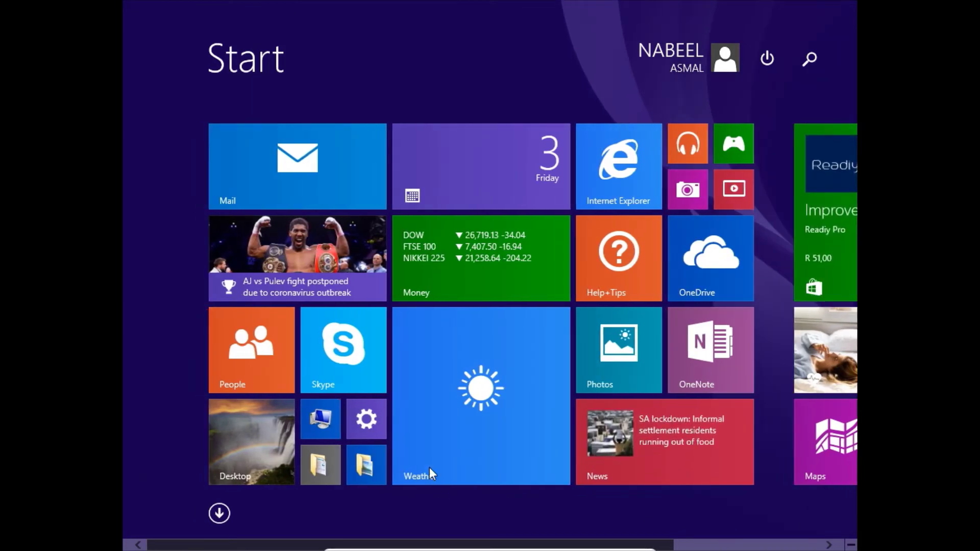
scroll(610, 526, down, 2)
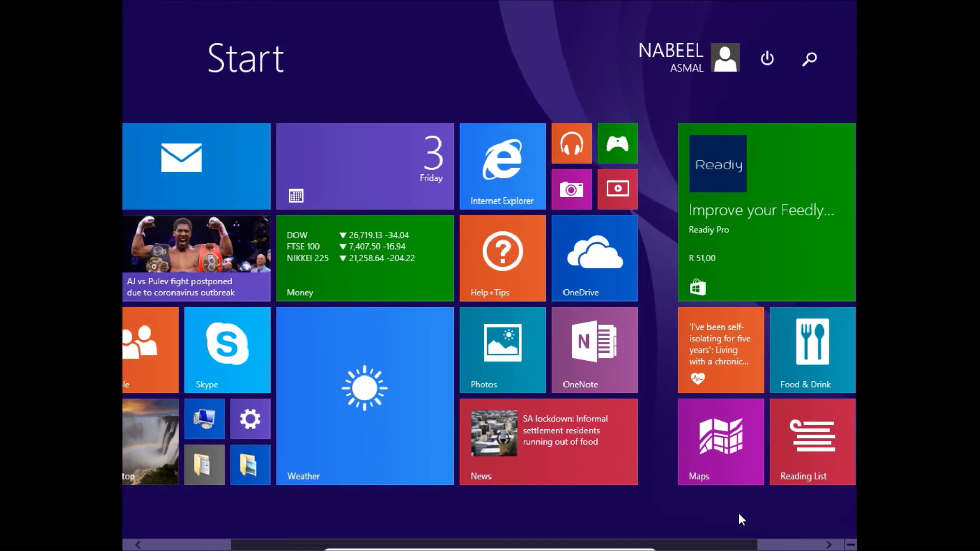
scroll(737, 510, down, 2)
scroll(411, 457, up, 3)
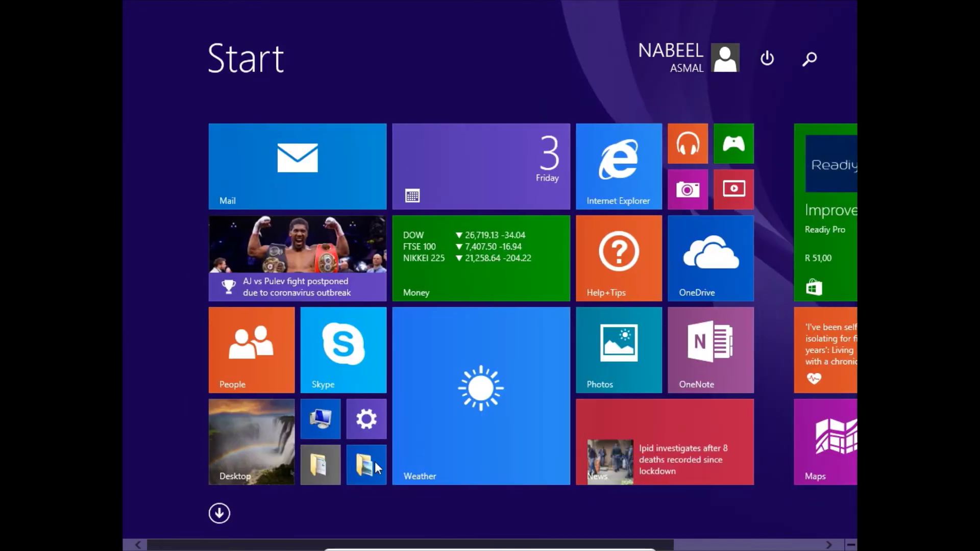
scroll(677, 526, down, 1)
scroll(681, 519, up, 1)
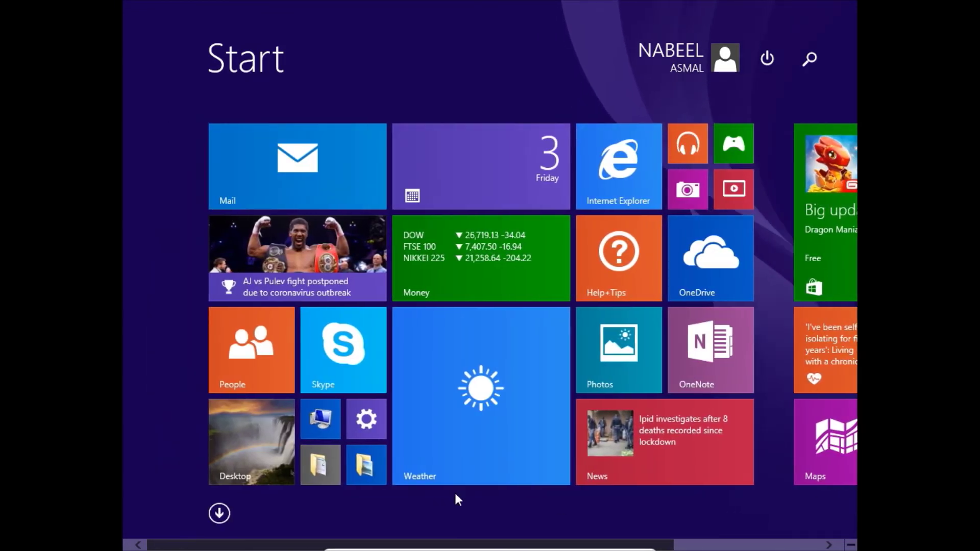
scroll(573, 511, down, 1)
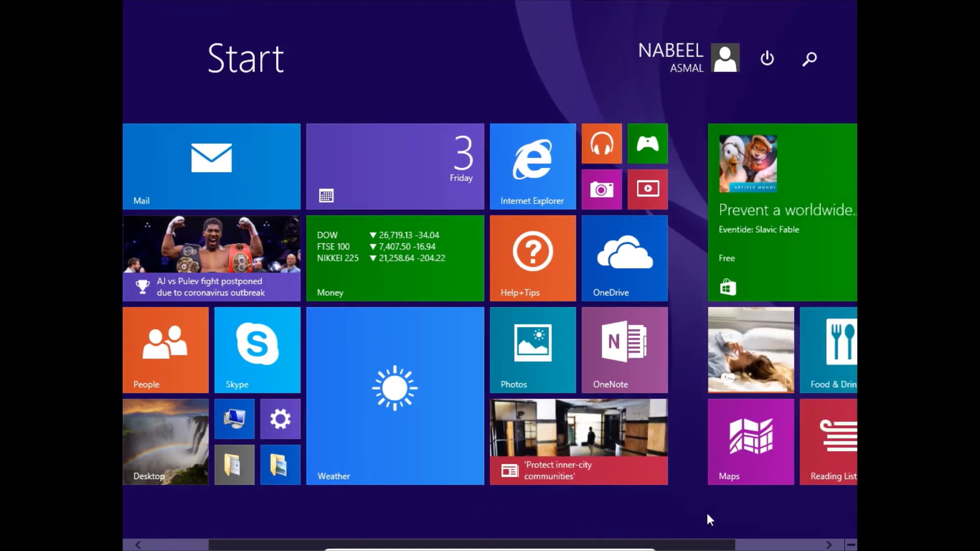
scroll(650, 507, up, 1)
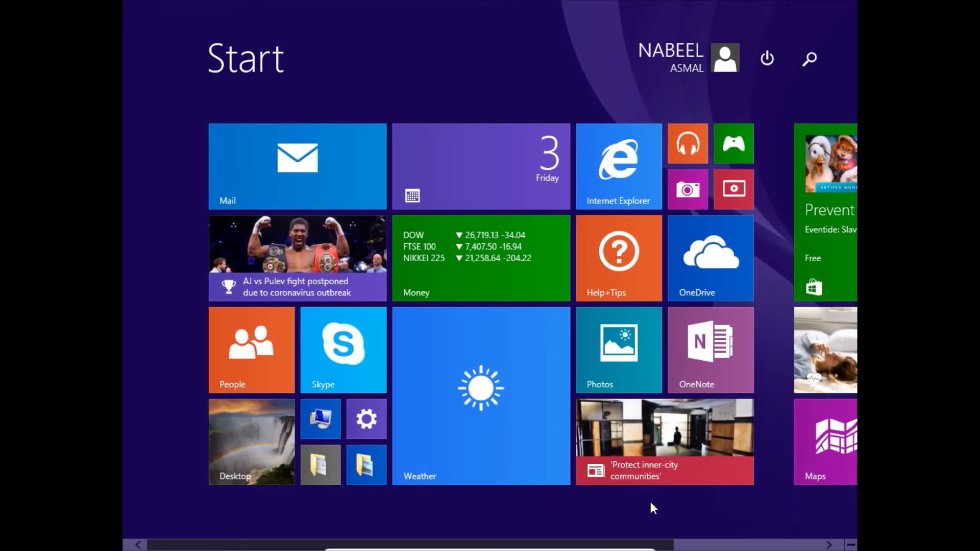
scroll(652, 503, down, 1)
scroll(676, 510, up, 1)
scroll(643, 486, down, 1)
scroll(832, 481, up, 1)
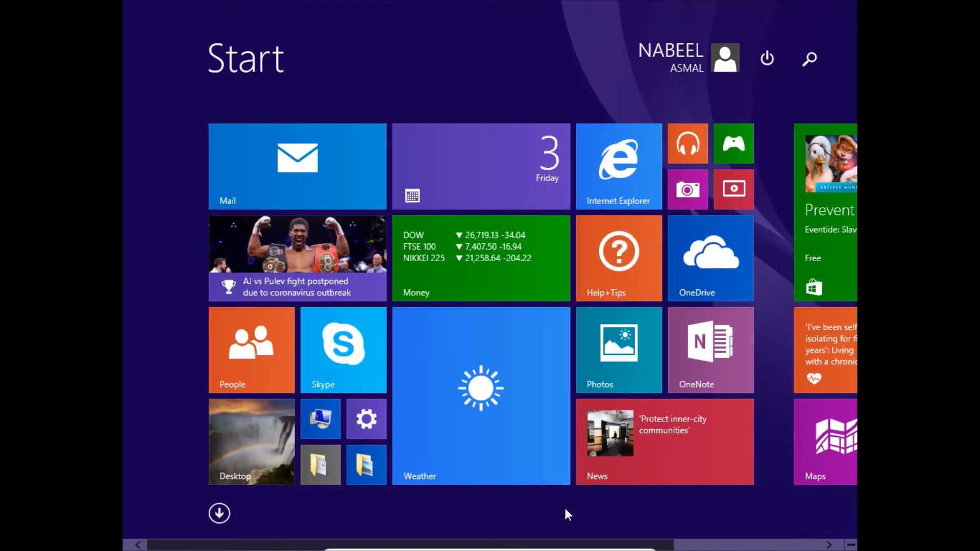
scroll(609, 510, down, 1)
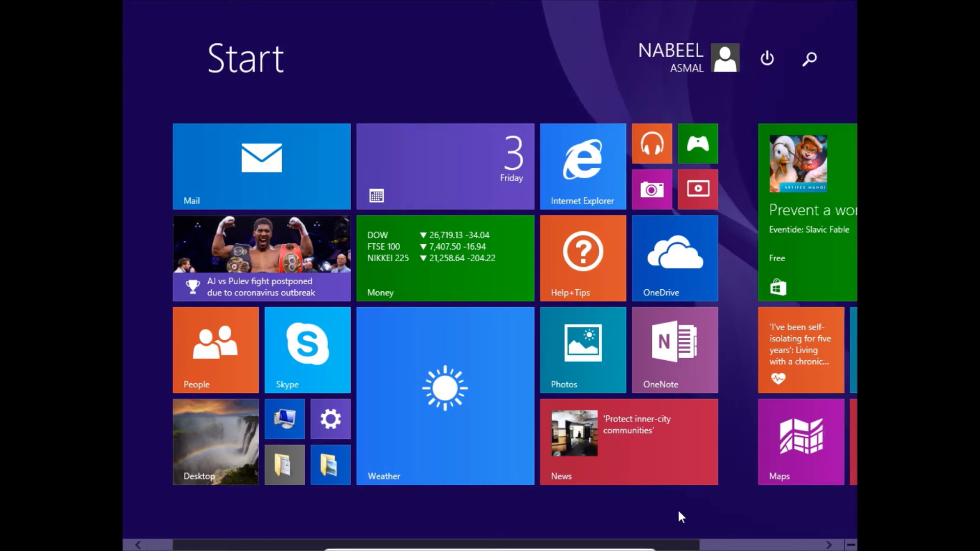
scroll(657, 521, up, 1)
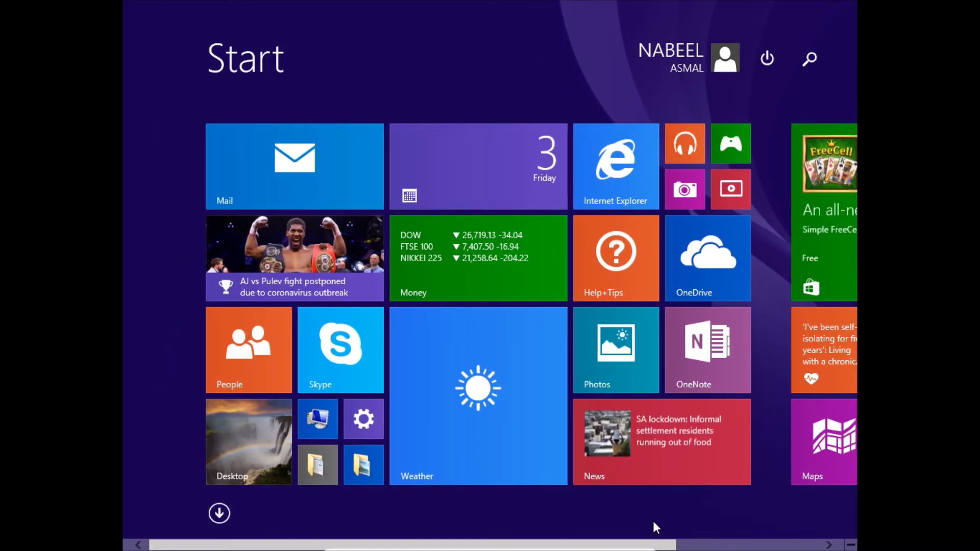
- Switch back and forth between the desktop and the Start screen, ending on the Start screen
click(260, 472)
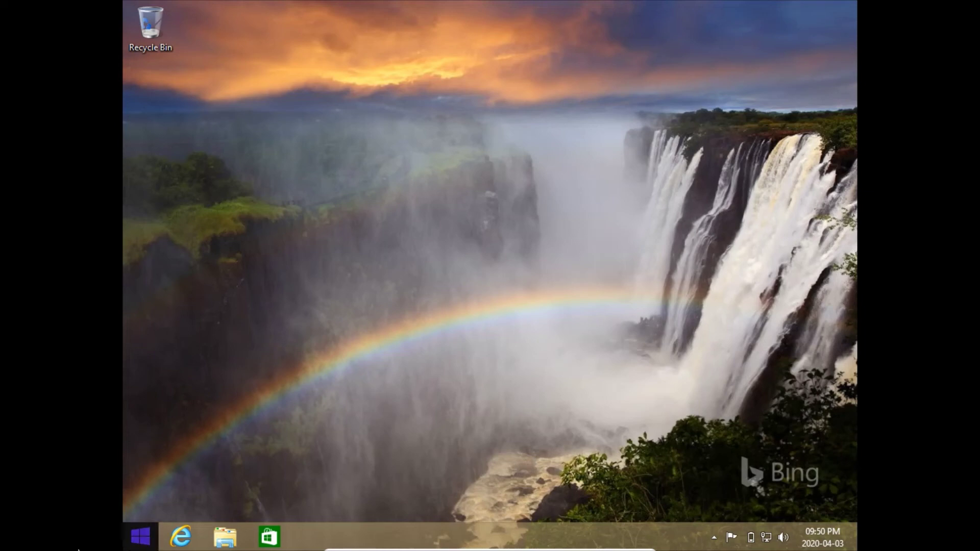
click(138, 537)
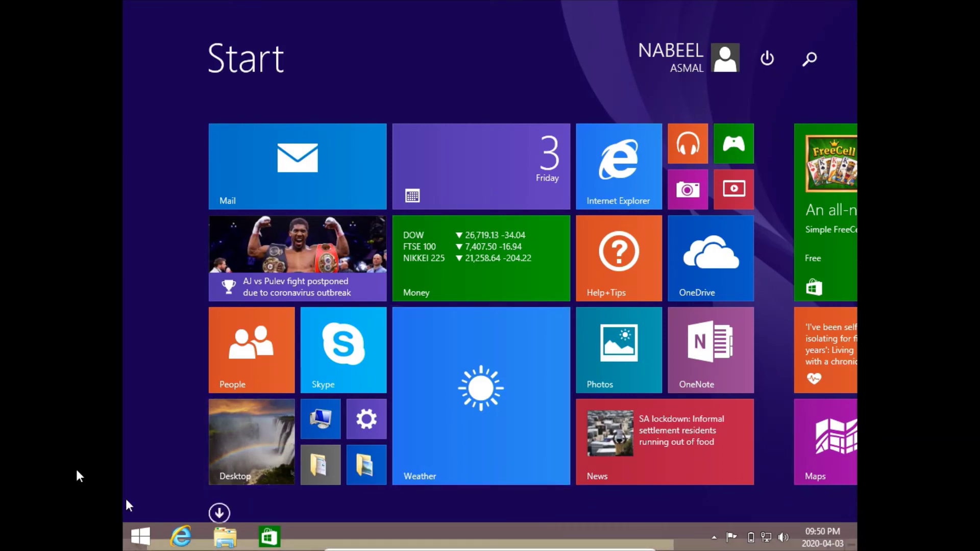
click(141, 540)
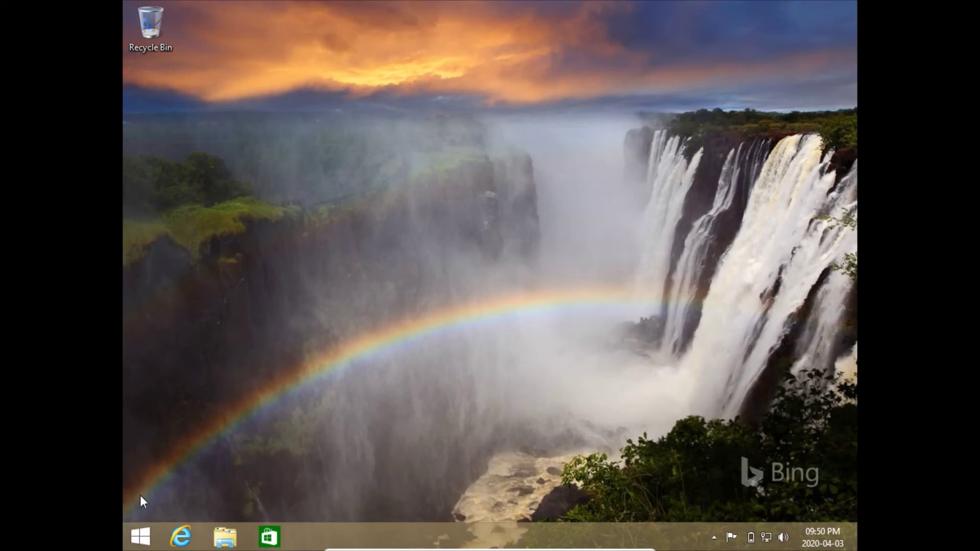
click(141, 536)
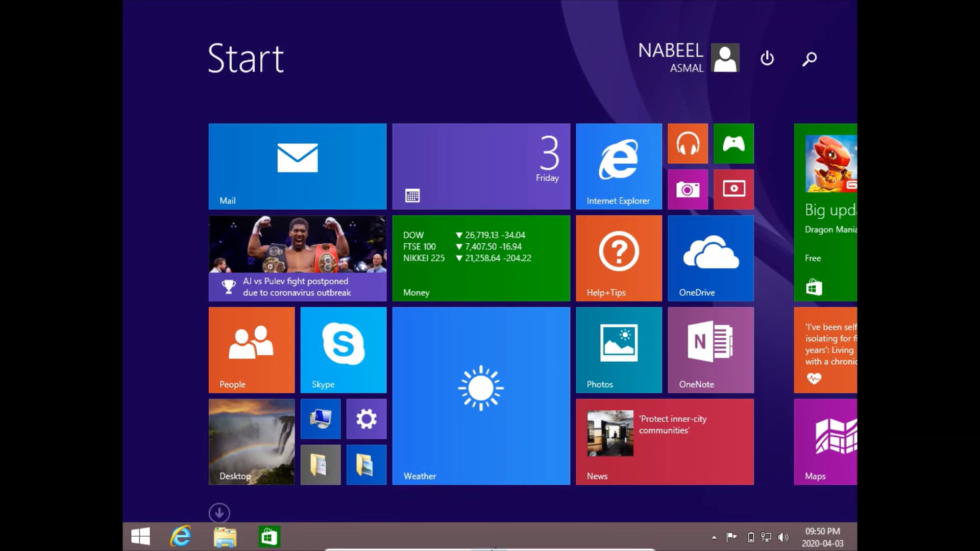
- Show the full Apps list sorted by name twice, returning to the Start screen tiles each time
mouse_move(400, 493)
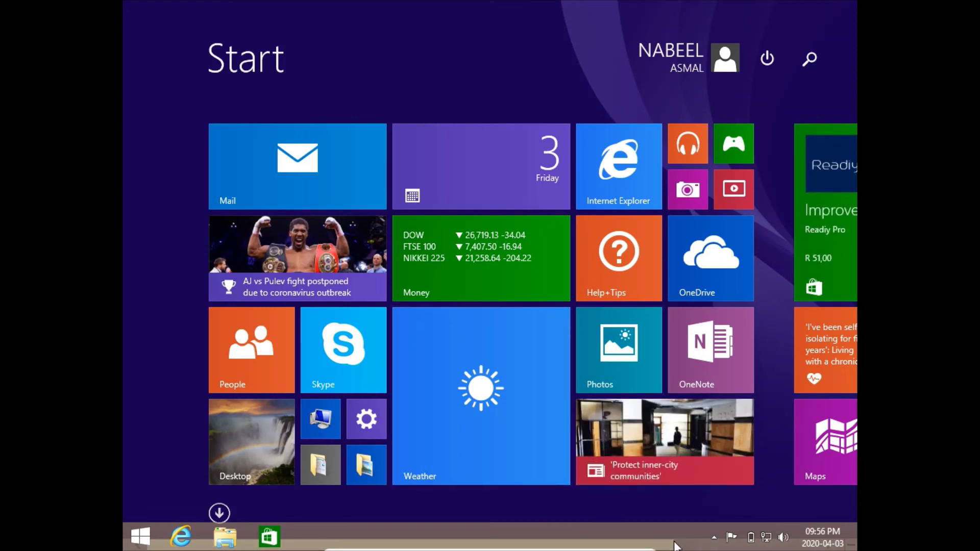
click(219, 513)
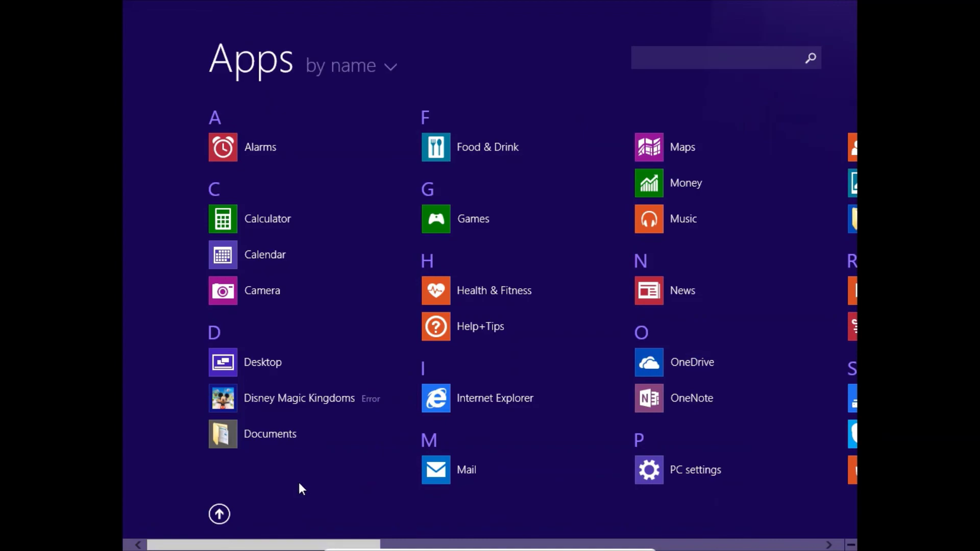
click(227, 509)
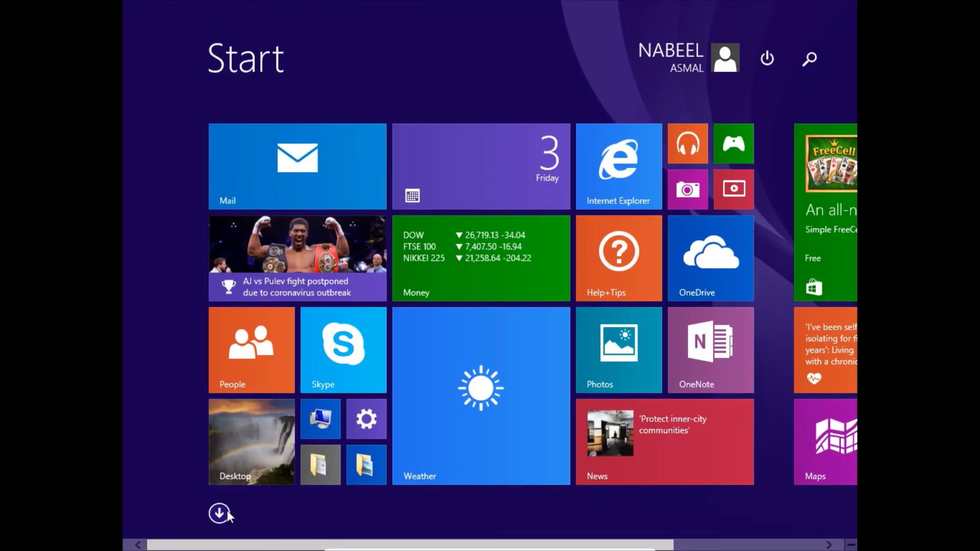
click(228, 510)
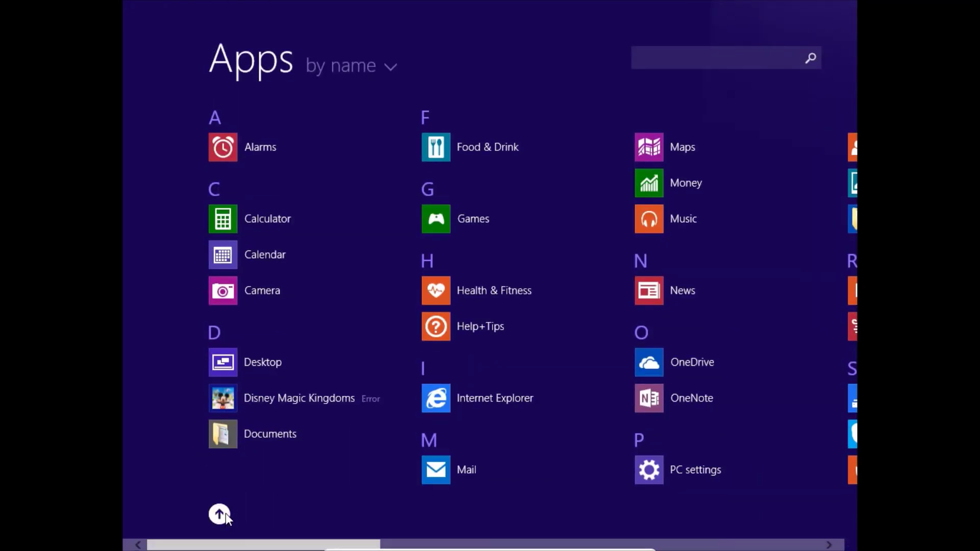
click(226, 514)
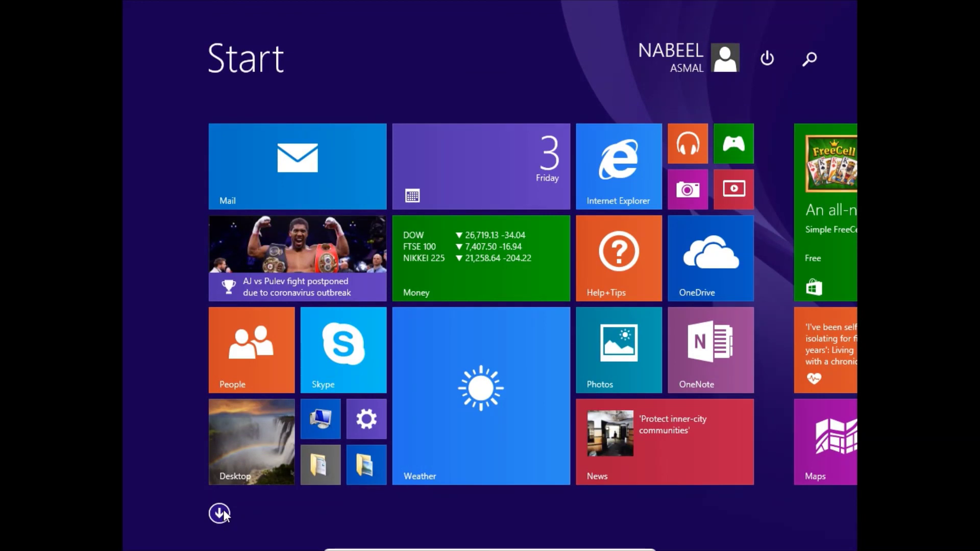
- Visit the desktop briefly, and browse the Apps list as far as the Windows Accessories group before returning to the Start screen
click(255, 451)
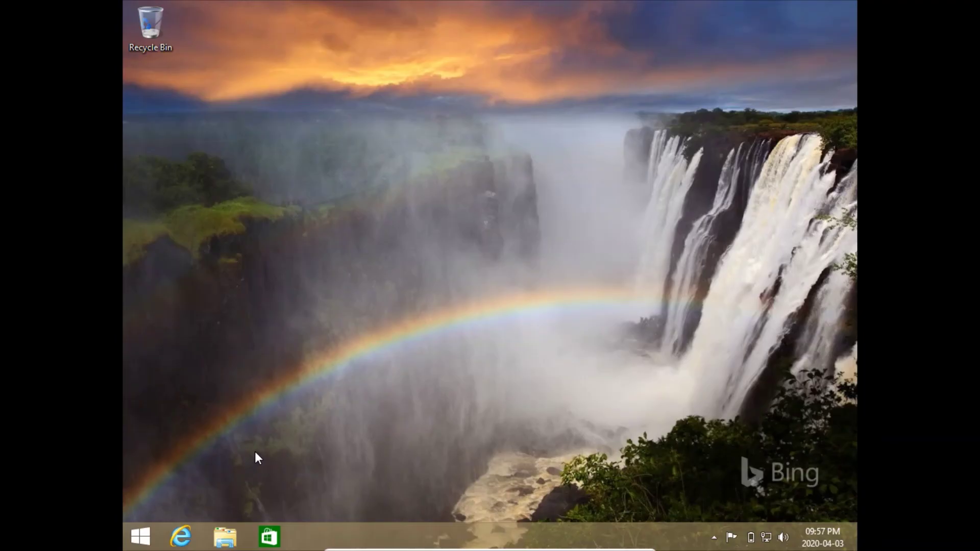
click(141, 537)
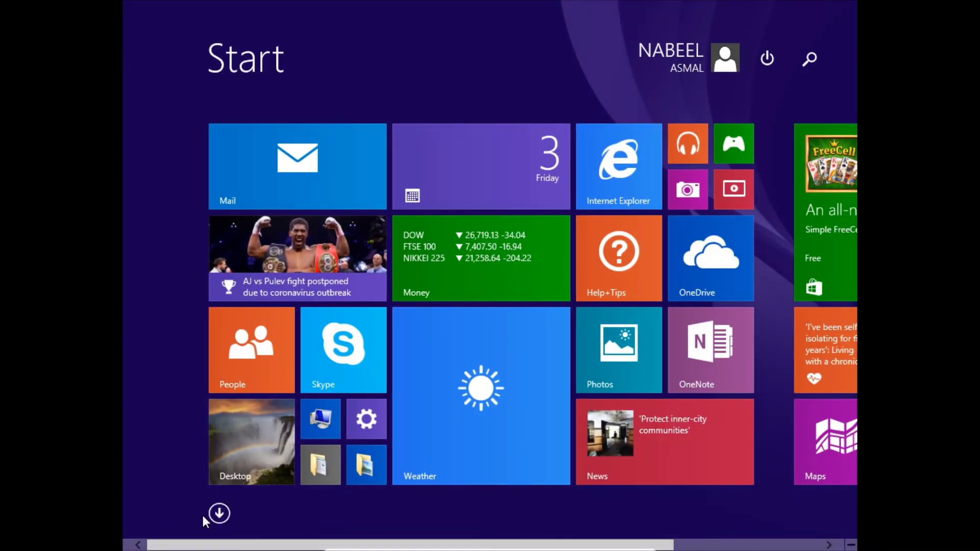
click(218, 515)
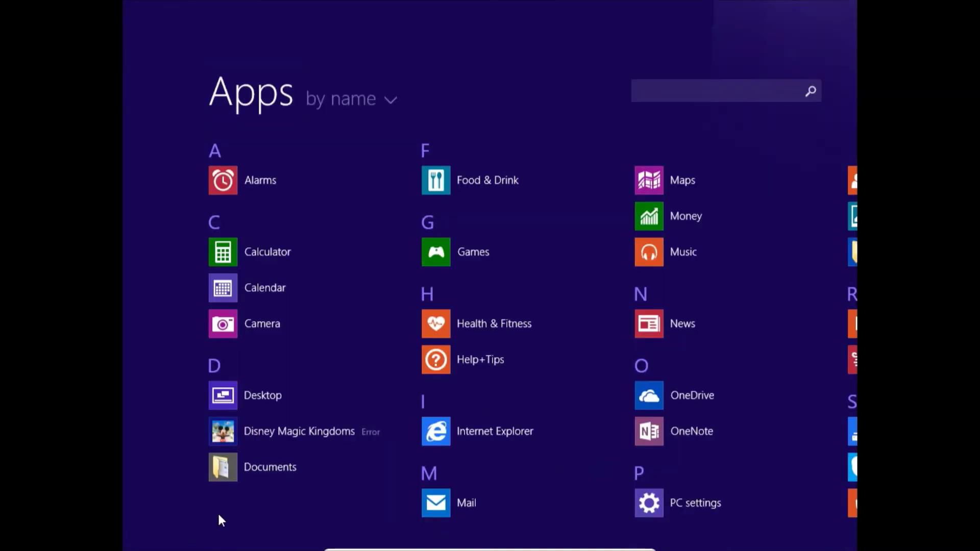
scroll(439, 545, down, 10)
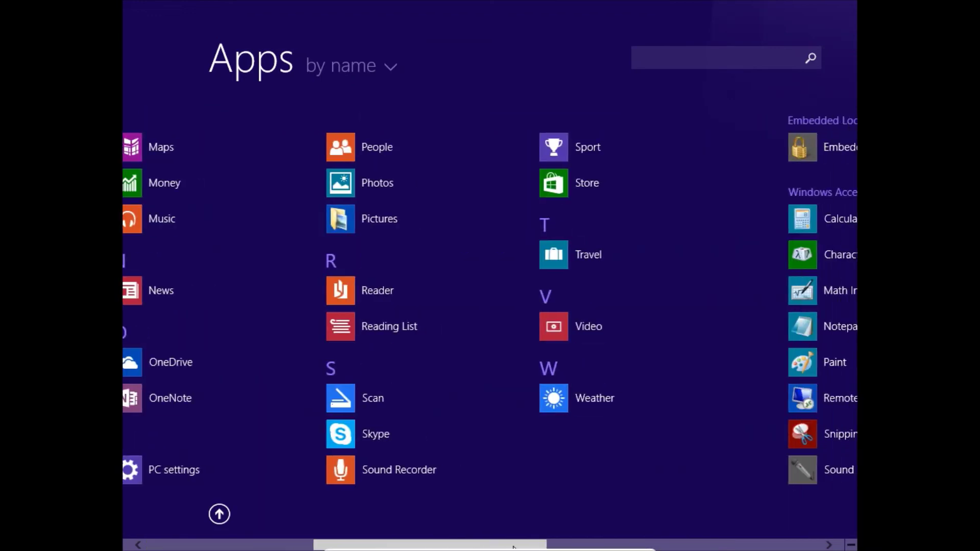
click(218, 514)
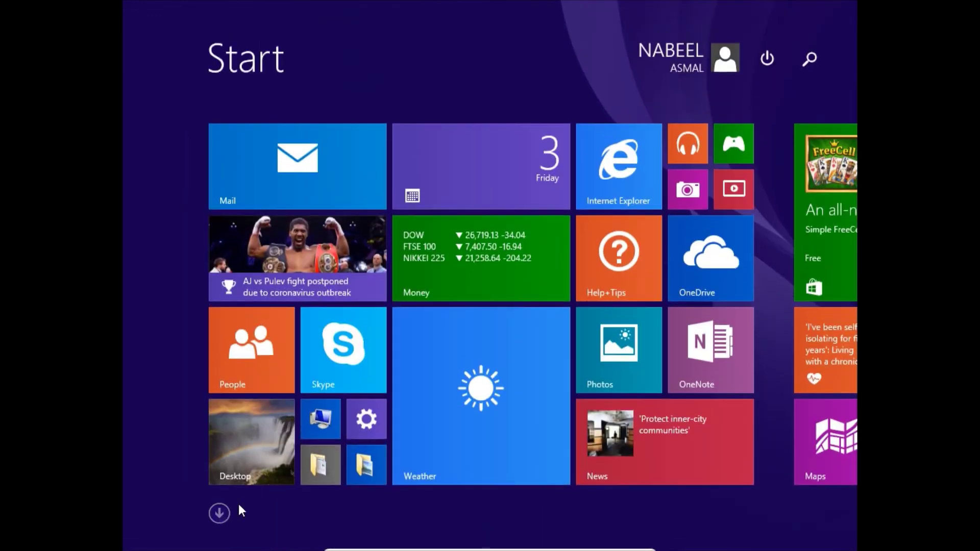
- Launch the Weather app, snap it to one half of the screen, and open Calendar beside it in split view
click(424, 418)
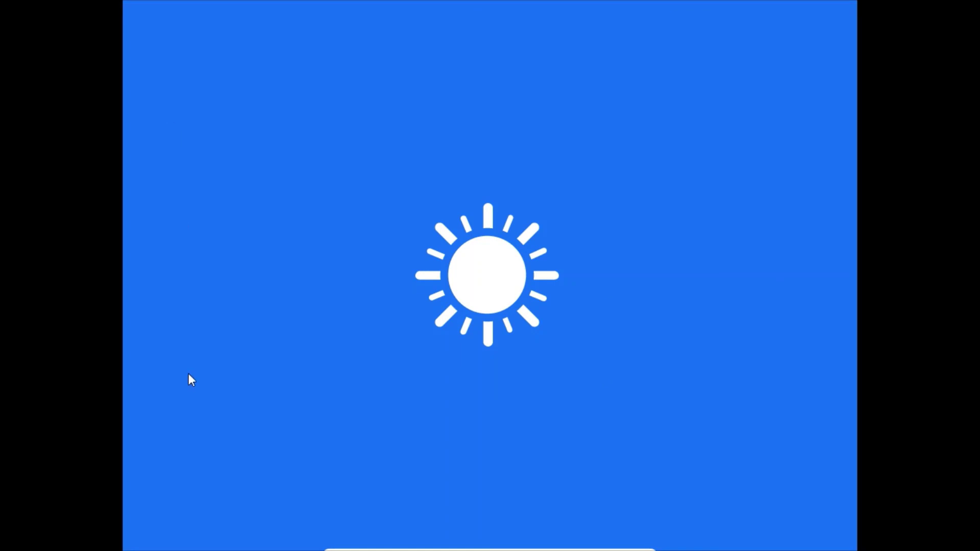
mouse_move(125, 534)
mouse_move(727, 1)
drag(715, 11, 755, 144)
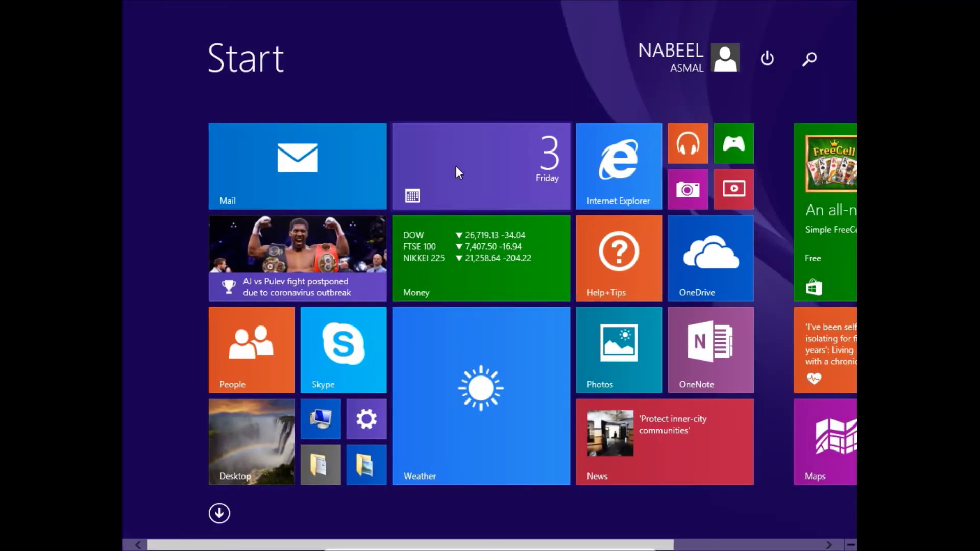
click(456, 171)
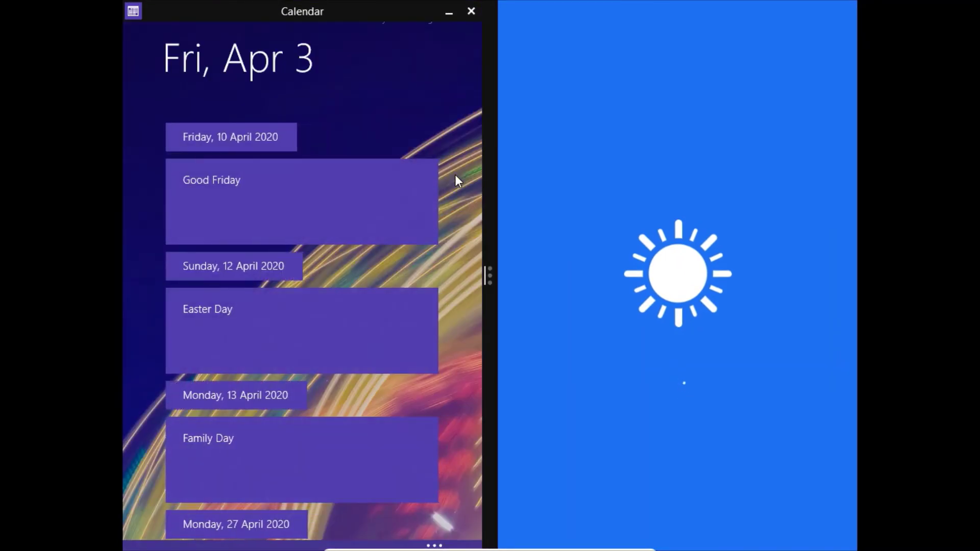